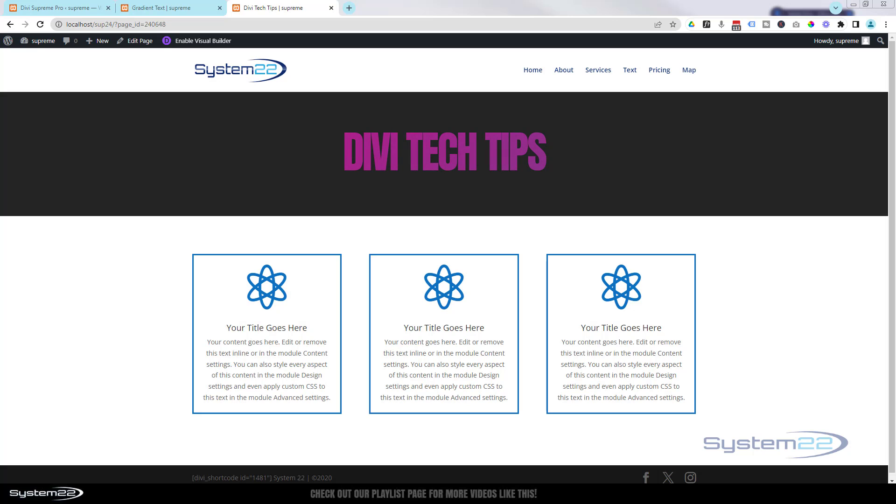
Step: Reload the page to trigger the timed contact form popup and close it
{"action": "left_click", "coordinate": [40, 24]}
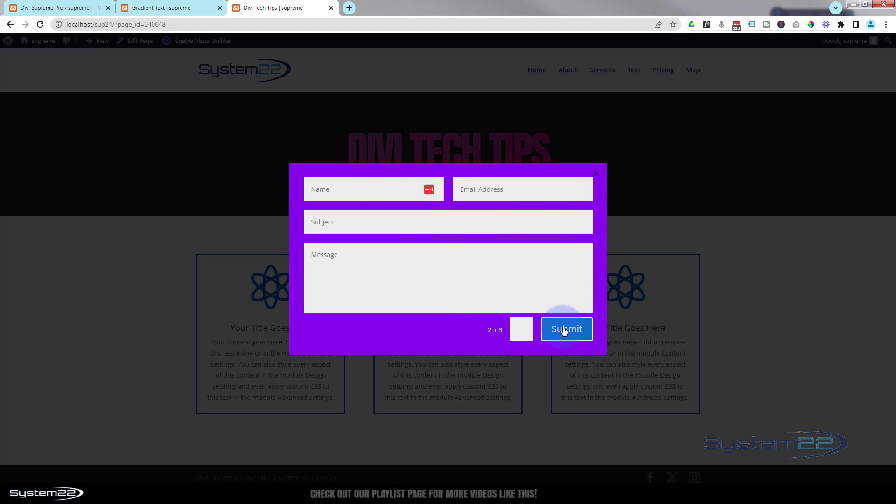
{"action": "left_click", "coordinate": [598, 176]}
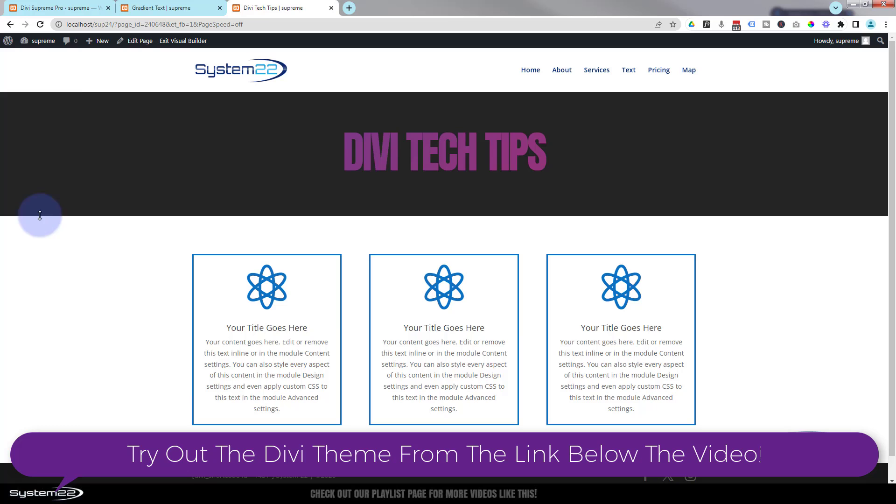
{"action": "mouse_move", "coordinate": [504, 316]}
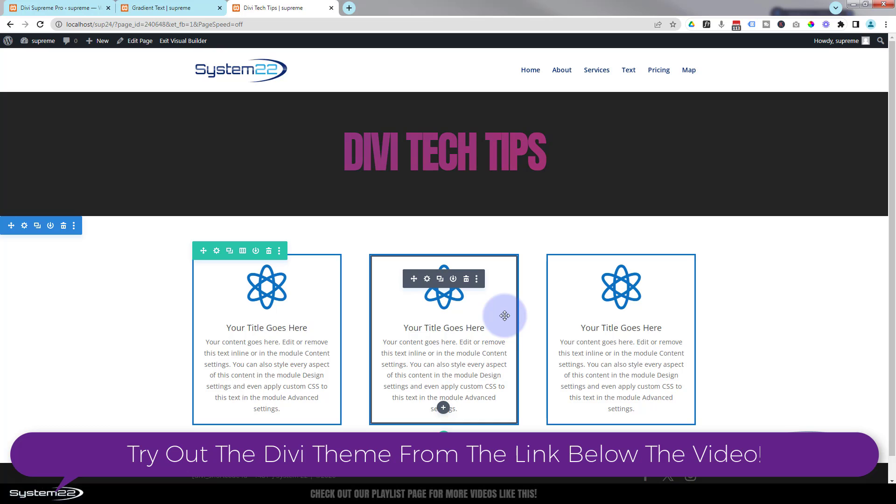
Step: Add a Call To Action module below the middle blurb
{"action": "left_click", "coordinate": [442, 408]}
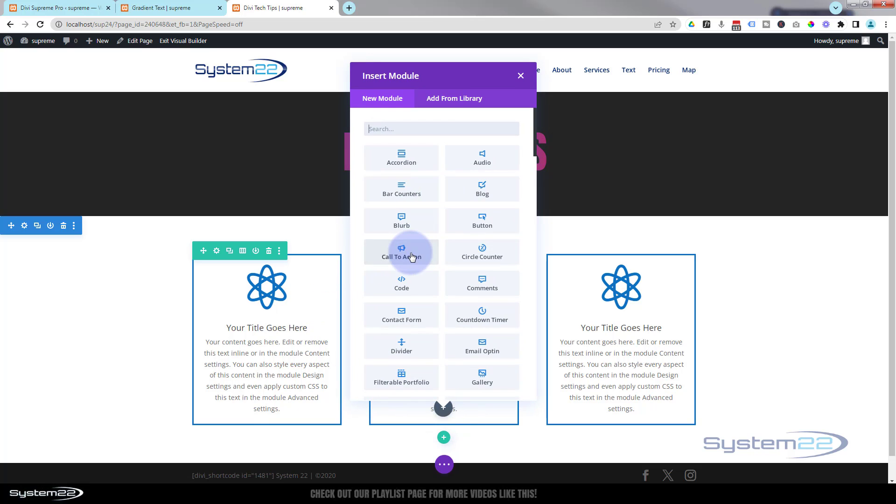
{"action": "left_click", "coordinate": [411, 256]}
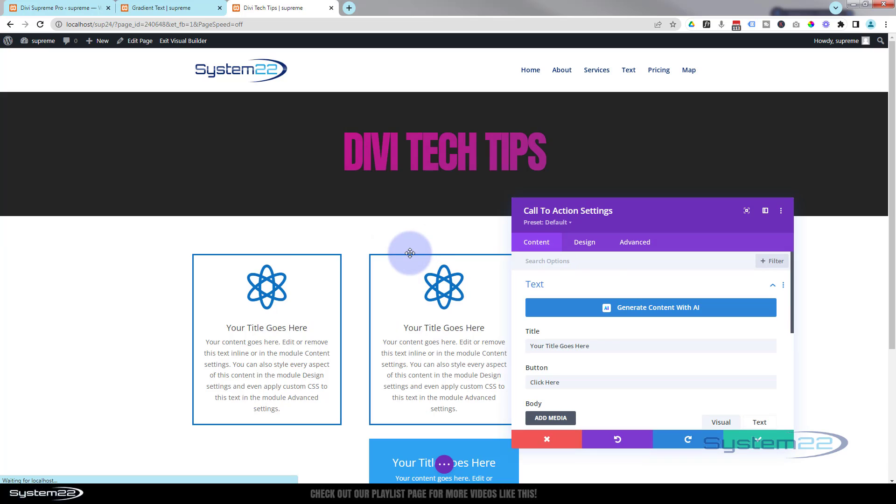
{"action": "scroll", "coordinate": [405, 260], "scroll_direction": "down", "scroll_amount": 3}
{"action": "scroll", "coordinate": [404, 260], "scroll_direction": "down", "scroll_amount": 2}
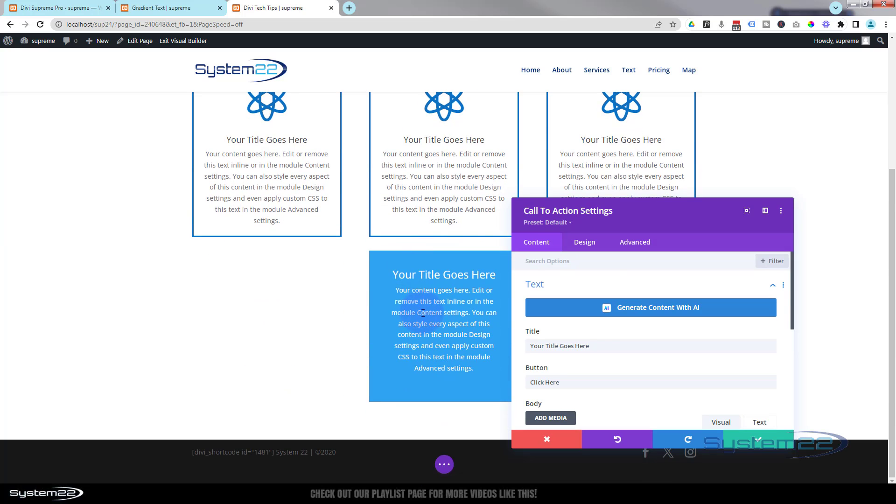
{"action": "mouse_move", "coordinate": [644, 335]}
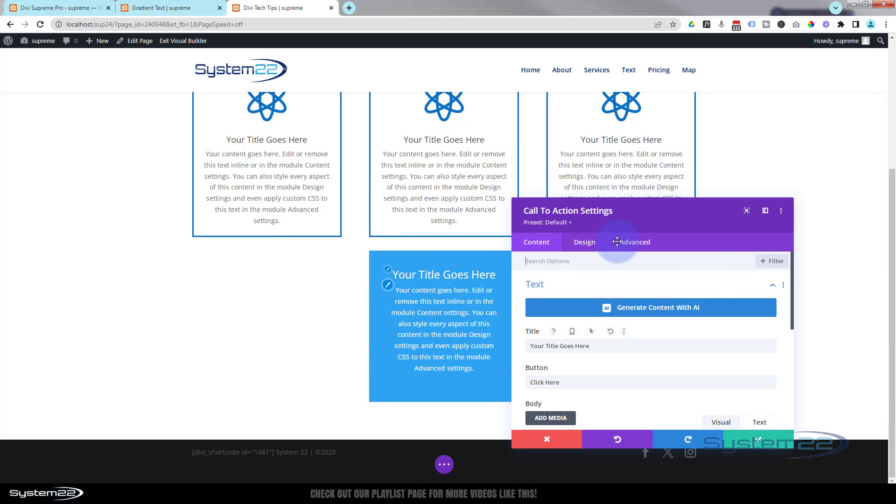
{"action": "left_click", "coordinate": [710, 263]}
{"action": "left_click", "coordinate": [696, 340]}
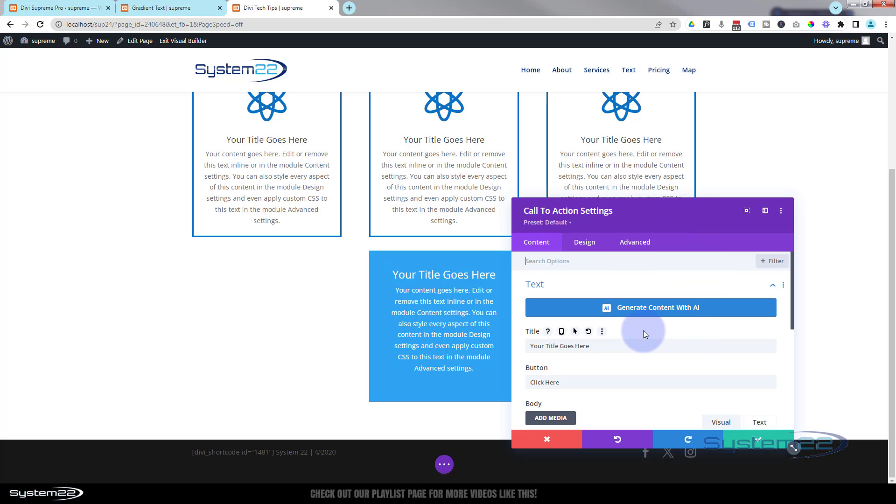
{"action": "scroll", "coordinate": [643, 331], "scroll_direction": "down", "scroll_amount": 2}
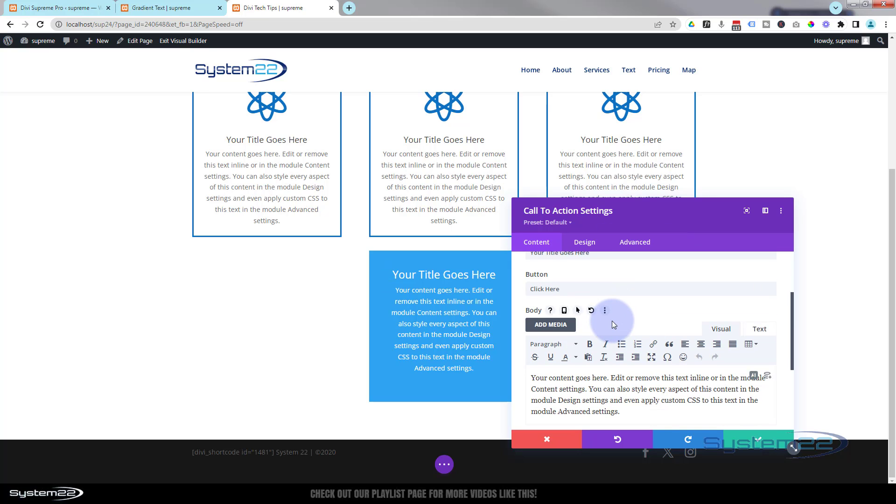
{"action": "scroll", "coordinate": [612, 320], "scroll_direction": "down", "scroll_amount": 2}
{"action": "scroll", "coordinate": [594, 320], "scroll_direction": "down", "scroll_amount": 1}
Step: Set the Call To Action button link URL to # and save the module settings
{"action": "left_click", "coordinate": [580, 319]}
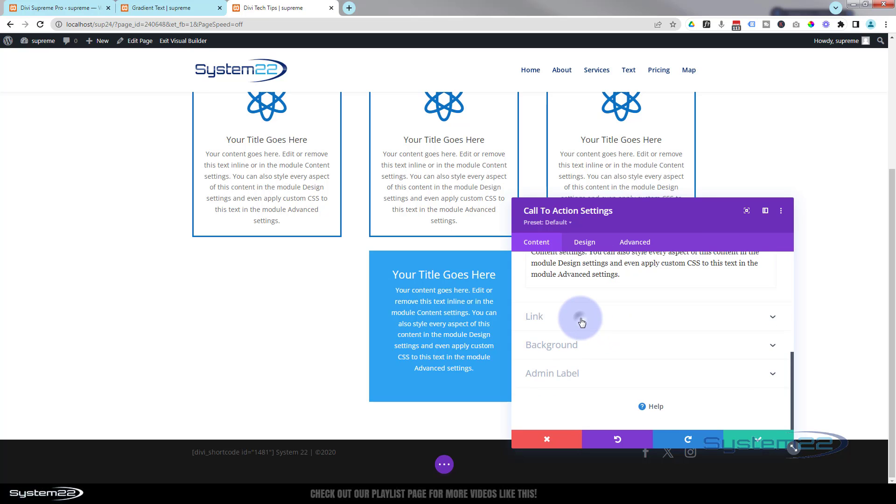
{"action": "left_click", "coordinate": [552, 298]}
{"action": "type", "text": "#"}
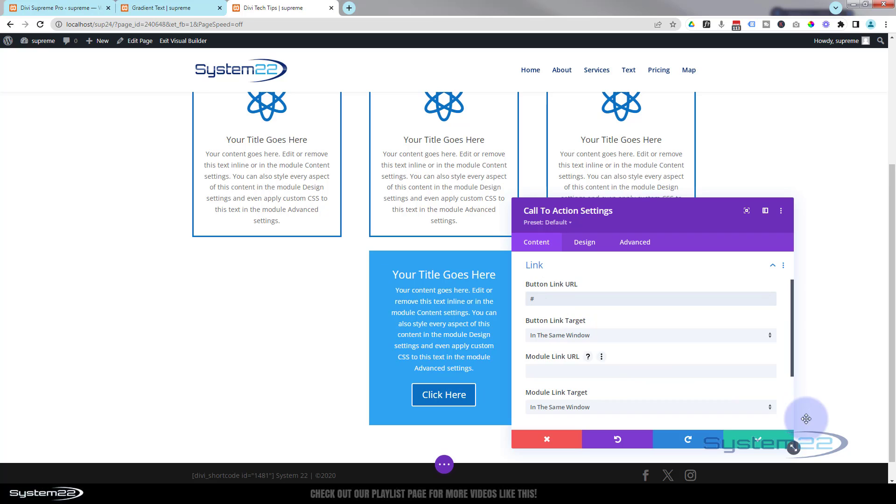
{"action": "left_click", "coordinate": [759, 441]}
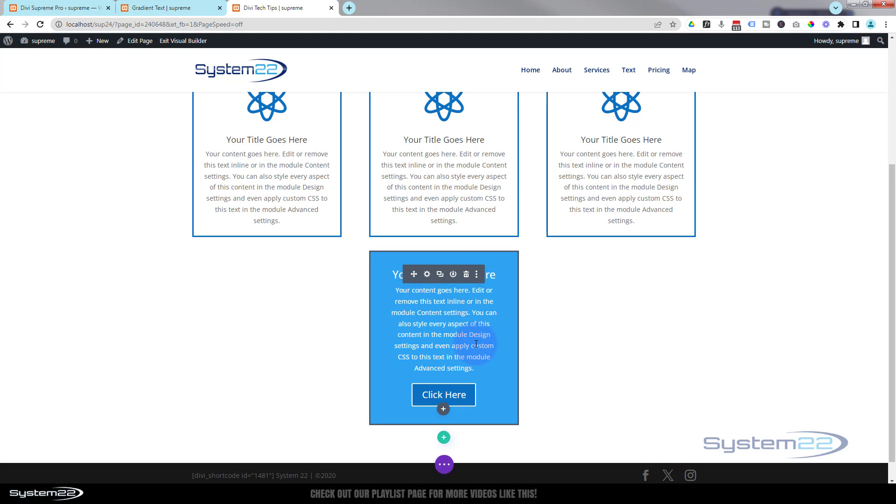
{"action": "mouse_move", "coordinate": [442, 329]}
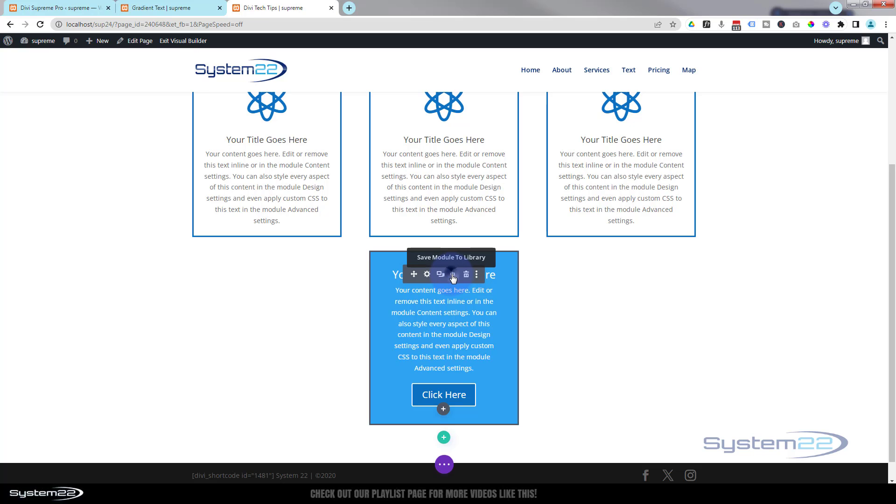
Step: Save the Call To Action module to the library as 'popup cta module', then delete it from the page
{"action": "left_click", "coordinate": [453, 275]}
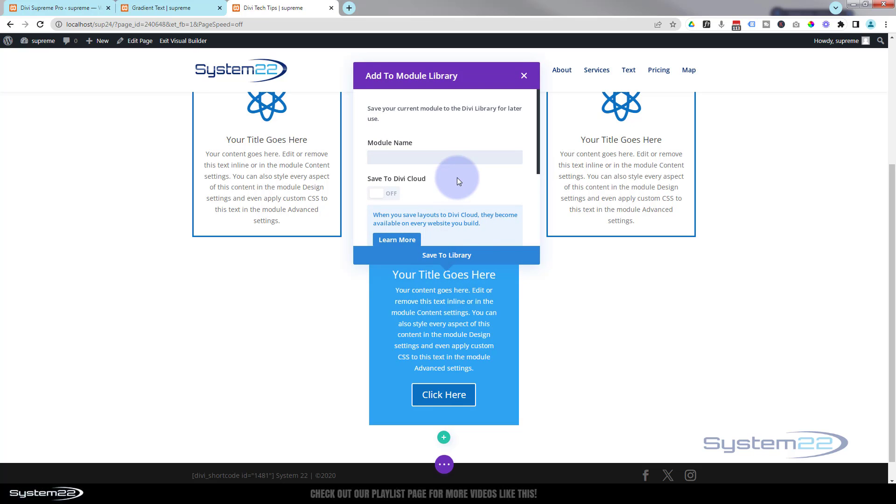
{"action": "type", "text": "popup "}
{"action": "type", "text": "cta"}
{"action": "type", "text": " module"}
{"action": "left_click", "coordinate": [455, 256]}
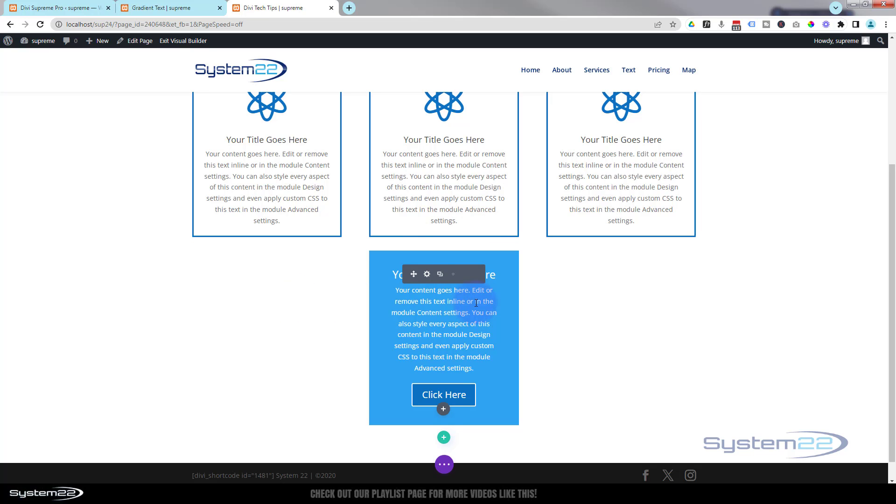
{"action": "left_click", "coordinate": [466, 275]}
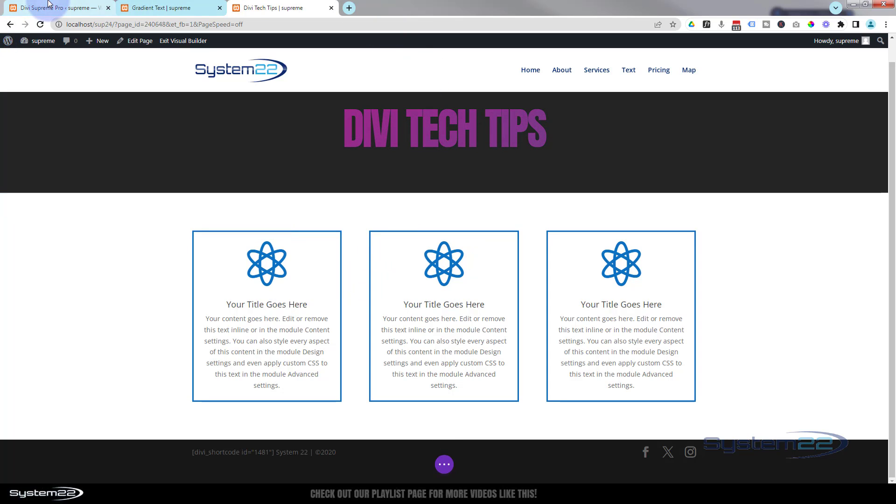
{"action": "mouse_move", "coordinate": [40, 41]}
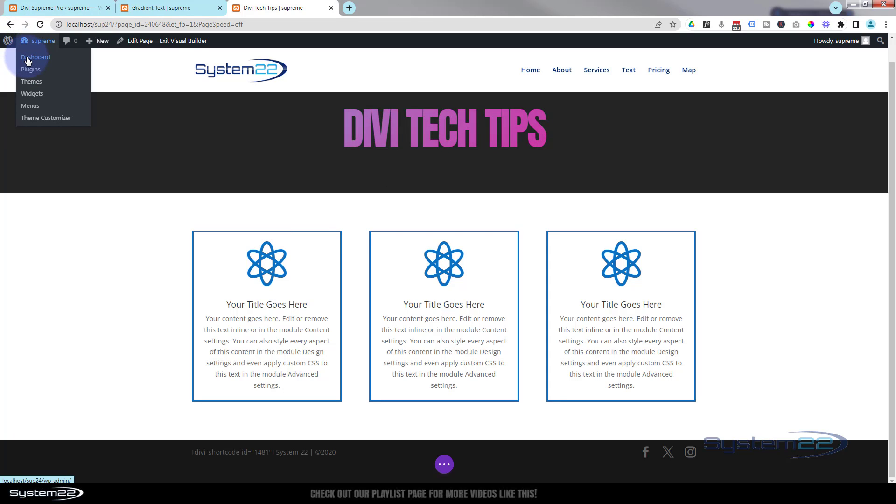
Step: Go to the Divi Supreme Pro settings from the WordPress dashboard in a new tab
{"action": "middle_click", "coordinate": [29, 61]}
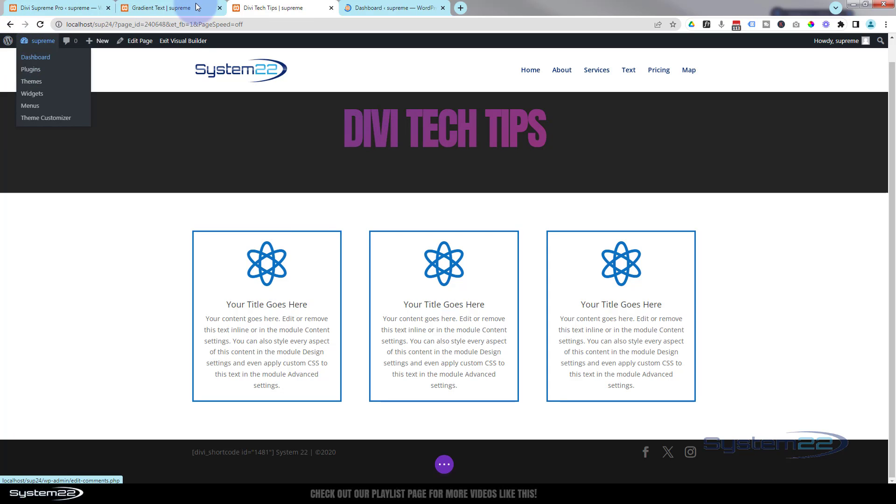
{"action": "left_click", "coordinate": [385, 7]}
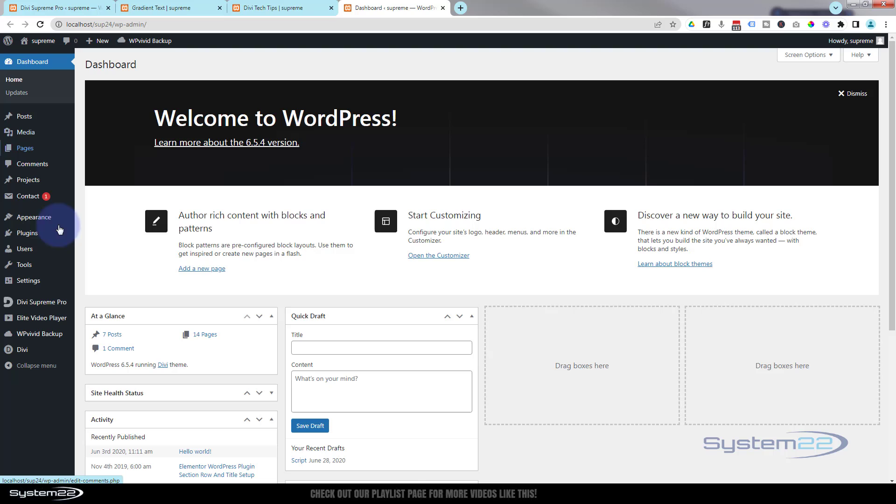
{"action": "left_click", "coordinate": [42, 302]}
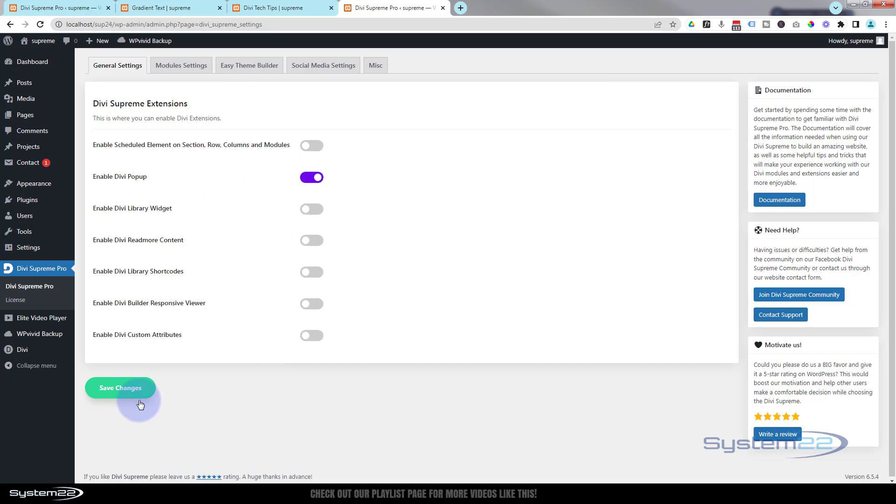
Step: Save the Divi Supreme Pro settings with Enable Divi Popup on and return to the page tab
{"action": "left_click", "coordinate": [121, 389]}
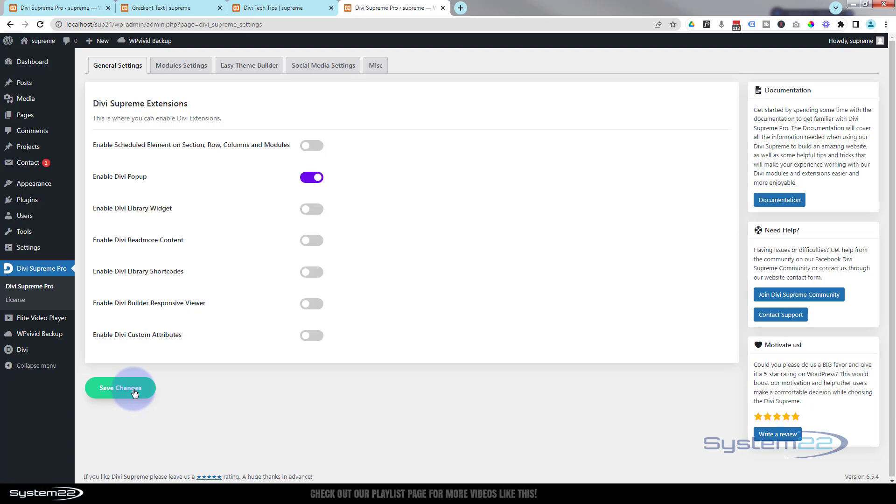
{"action": "left_click", "coordinate": [134, 391]}
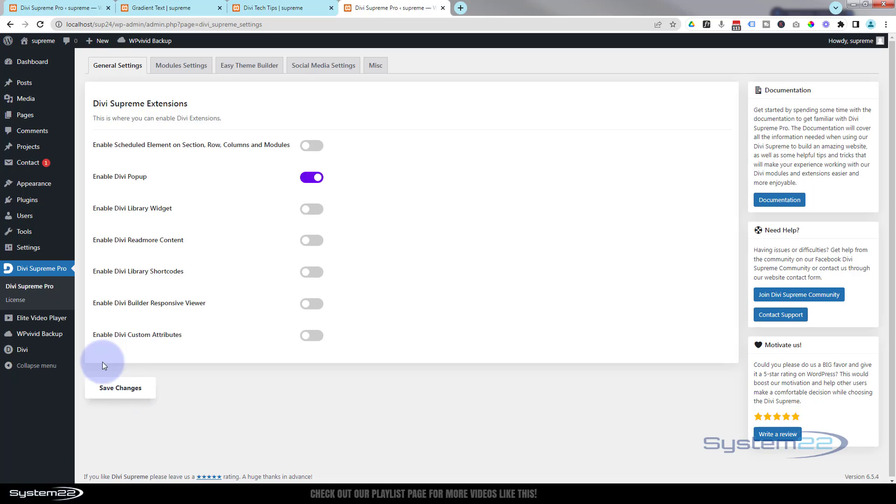
{"action": "left_click", "coordinate": [270, 7]}
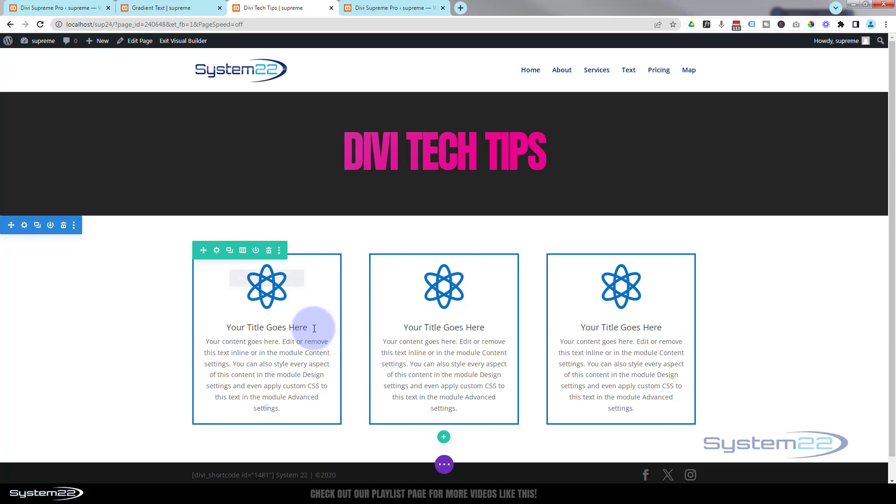
{"action": "mouse_move", "coordinate": [267, 294]}
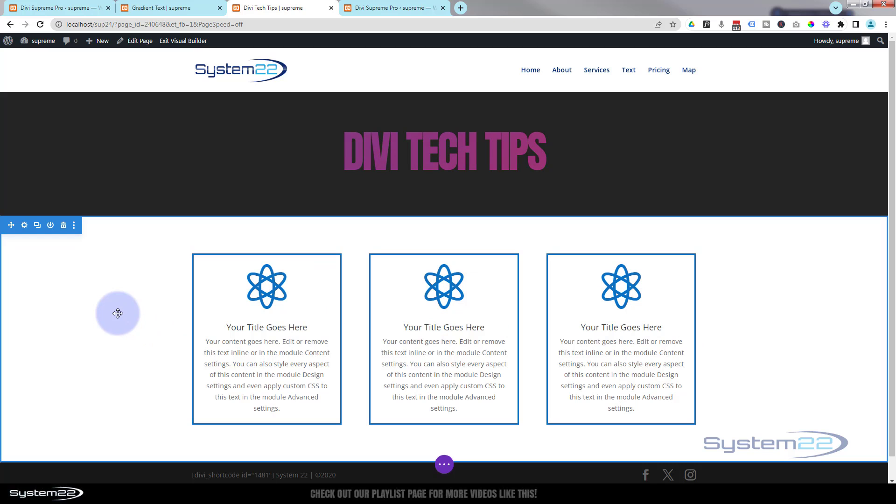
{"action": "mouse_move", "coordinate": [267, 330]}
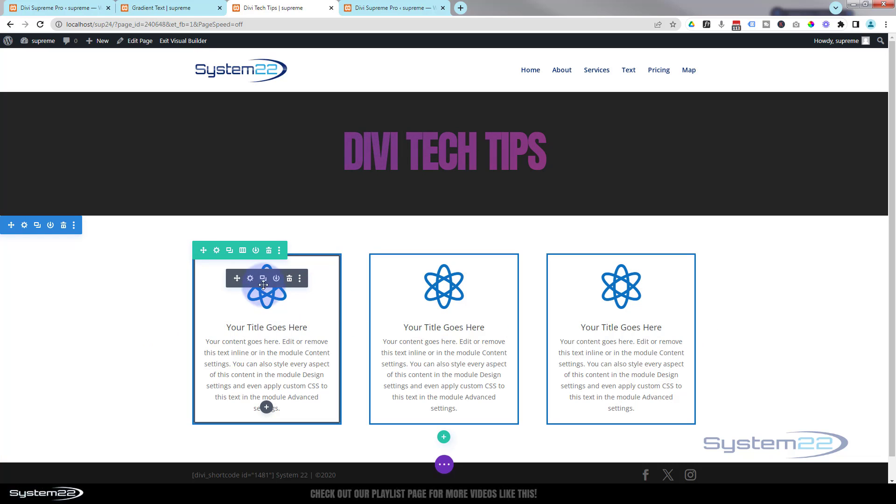
Step: Reach the first blurb's Advanced > Visibility options and confirm Divi Popup is enabled
{"action": "left_click", "coordinate": [250, 278]}
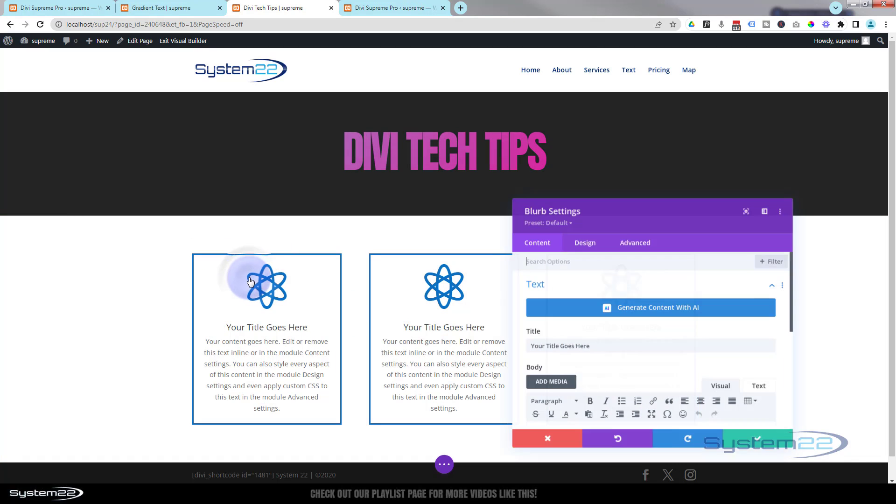
{"action": "left_click", "coordinate": [635, 241]}
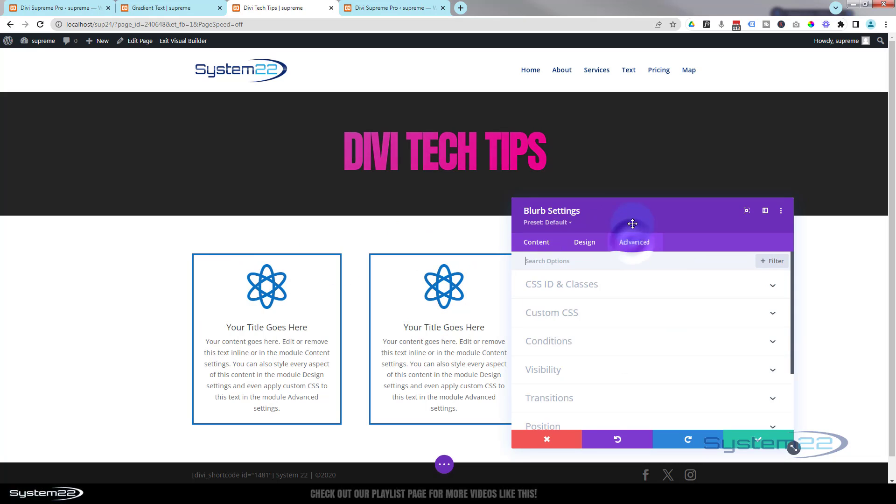
{"action": "mouse_move", "coordinate": [619, 210]}
{"action": "left_mouse_down"}
{"action": "mouse_move", "coordinate": [619, 179]}
{"action": "mouse_move", "coordinate": [431, 103]}
{"action": "left_mouse_up"}
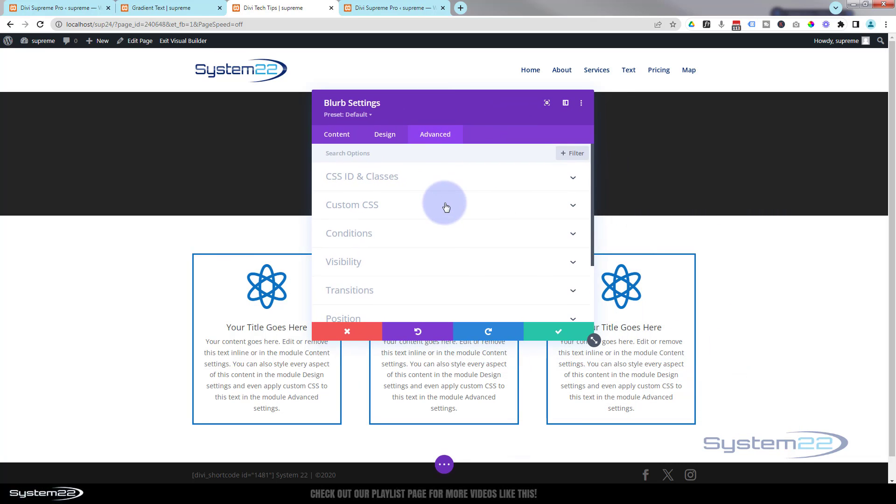
{"action": "left_click", "coordinate": [427, 261]}
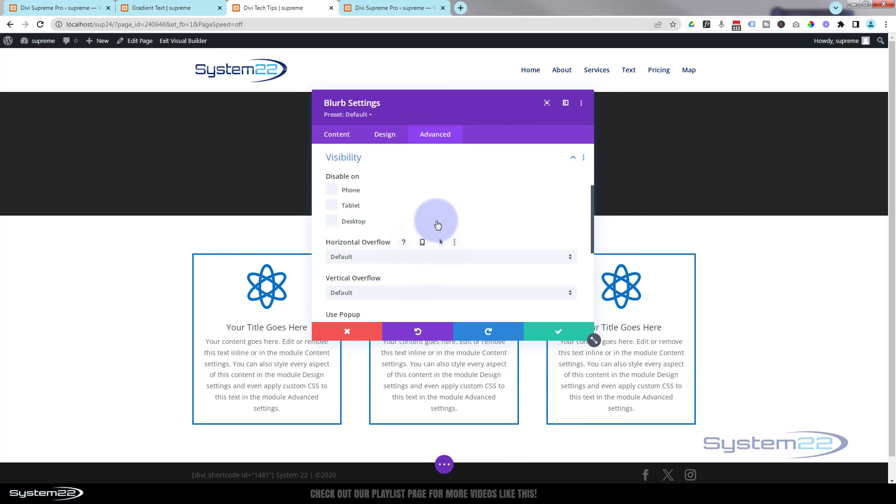
{"action": "scroll", "coordinate": [434, 224], "scroll_direction": "down", "scroll_amount": 2}
{"action": "scroll", "coordinate": [436, 221], "scroll_direction": "down", "scroll_amount": 1}
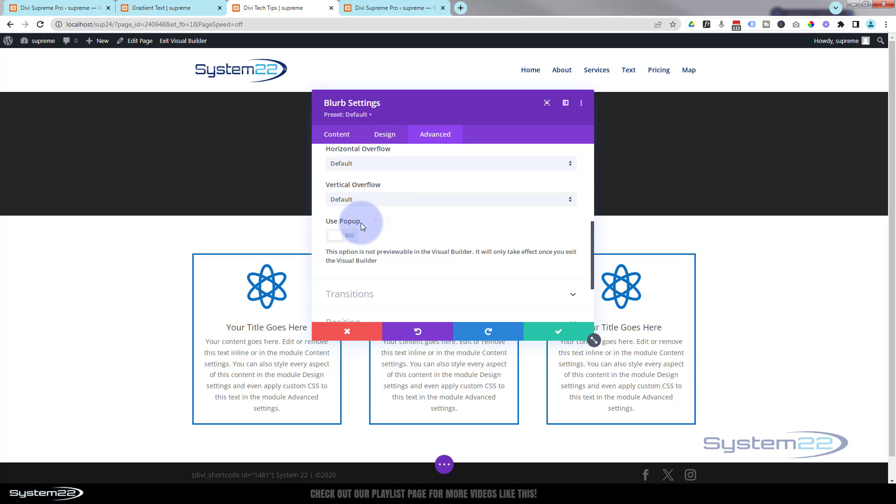
{"action": "left_click", "coordinate": [391, 8]}
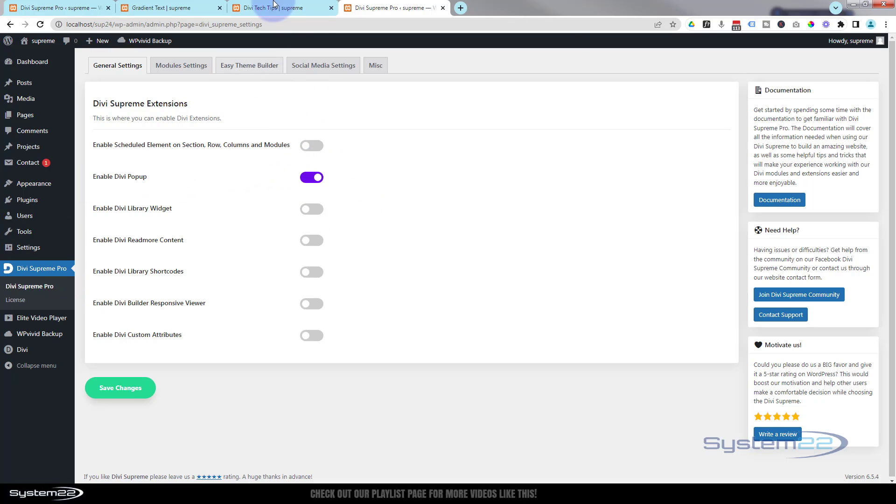
{"action": "left_click", "coordinate": [296, 8]}
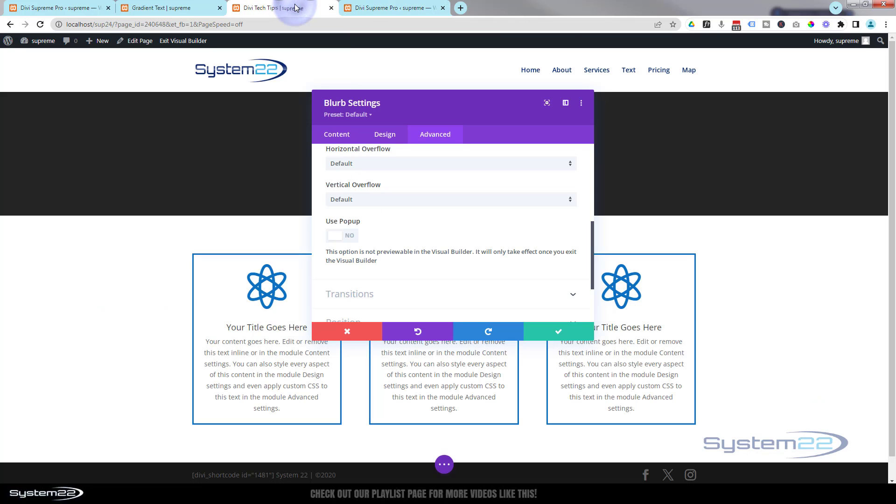
Step: Switch Use Popup to YES for the blurb and keep Popup Type on Layout
{"action": "left_click", "coordinate": [352, 236]}
{"action": "scroll", "coordinate": [376, 236], "scroll_direction": "down", "scroll_amount": 2}
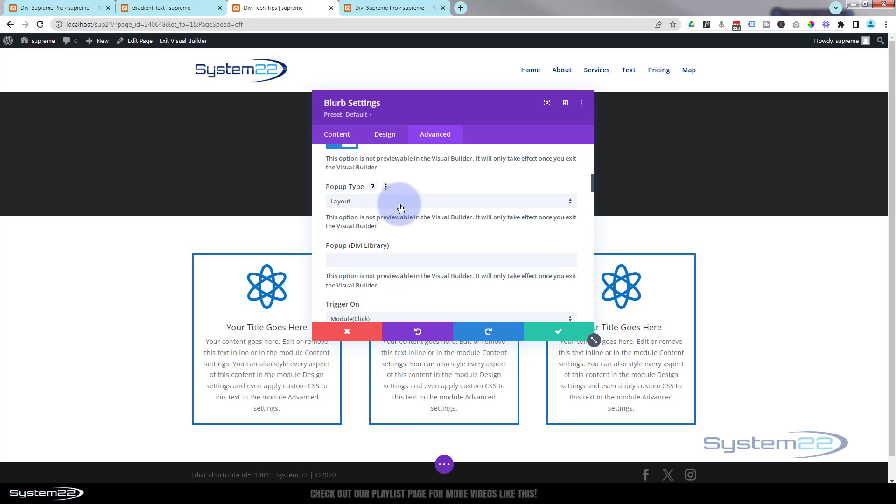
{"action": "left_click", "coordinate": [401, 203]}
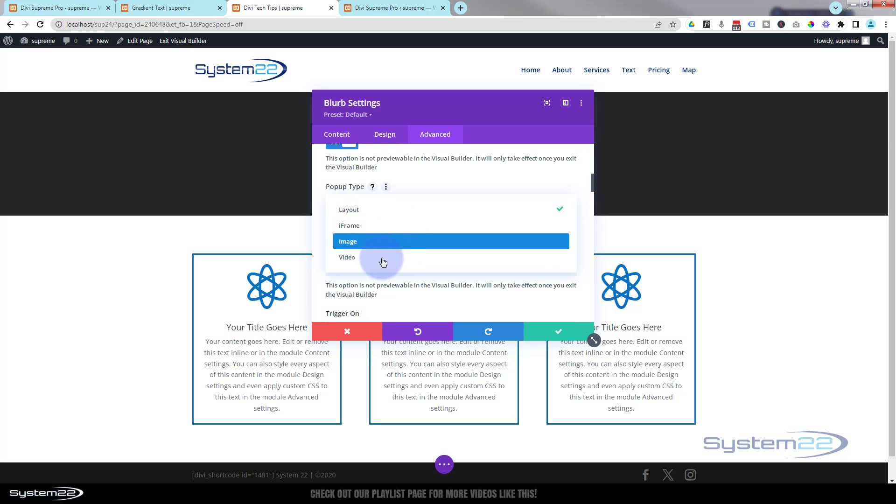
{"action": "left_click", "coordinate": [321, 203]}
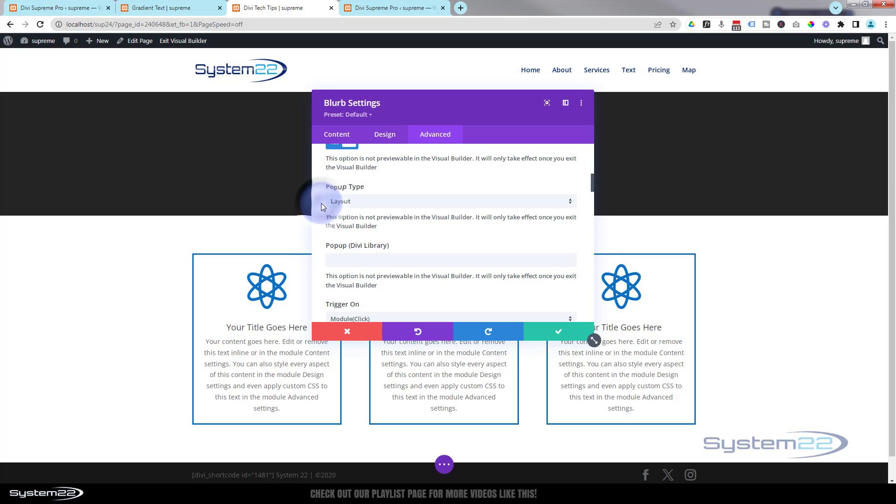
{"action": "mouse_move", "coordinate": [357, 247]}
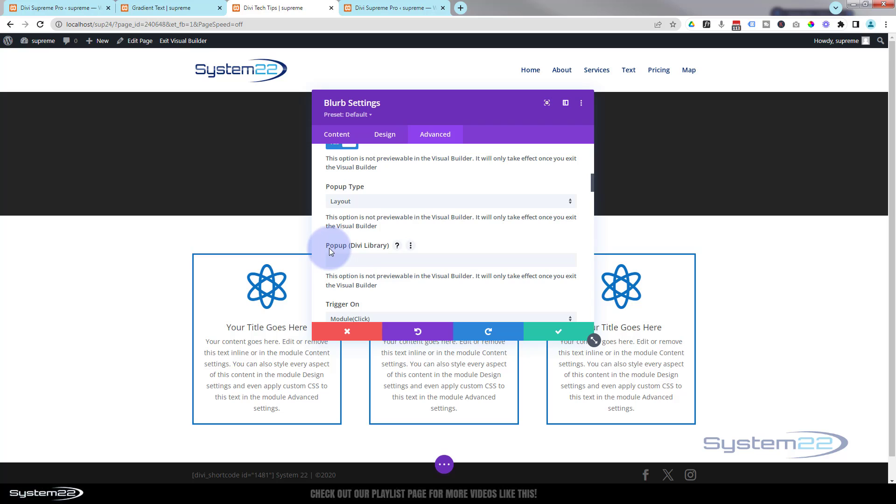
Step: Choose the 'popup cta module' library layout as the blurb's popup
{"action": "left_click", "coordinate": [354, 261]}
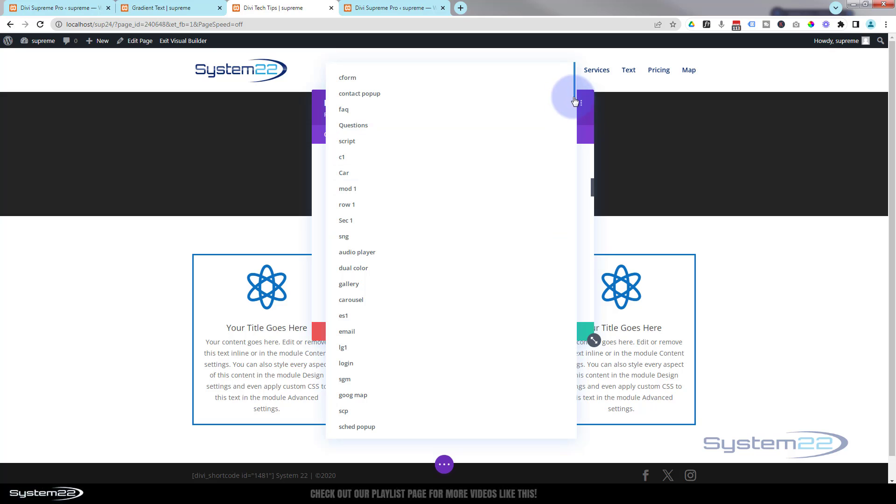
{"action": "left_click_drag", "start_coordinate": [575, 103], "coordinate": [574, 443]}
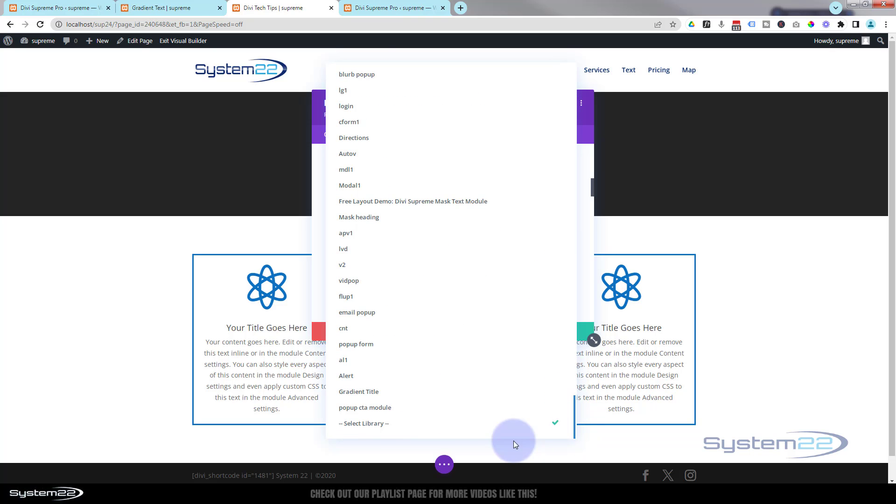
{"action": "left_click", "coordinate": [362, 408]}
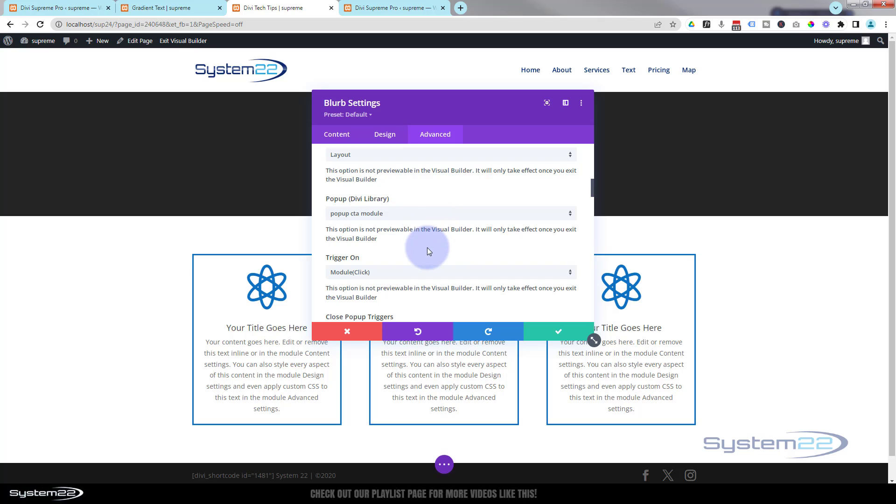
{"action": "scroll", "coordinate": [427, 245], "scroll_direction": "down", "scroll_amount": 1}
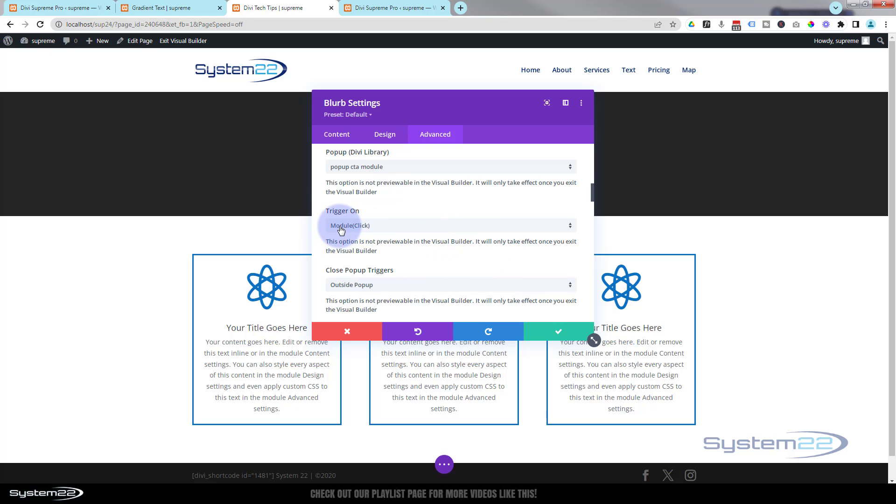
{"action": "mouse_move", "coordinate": [342, 211]}
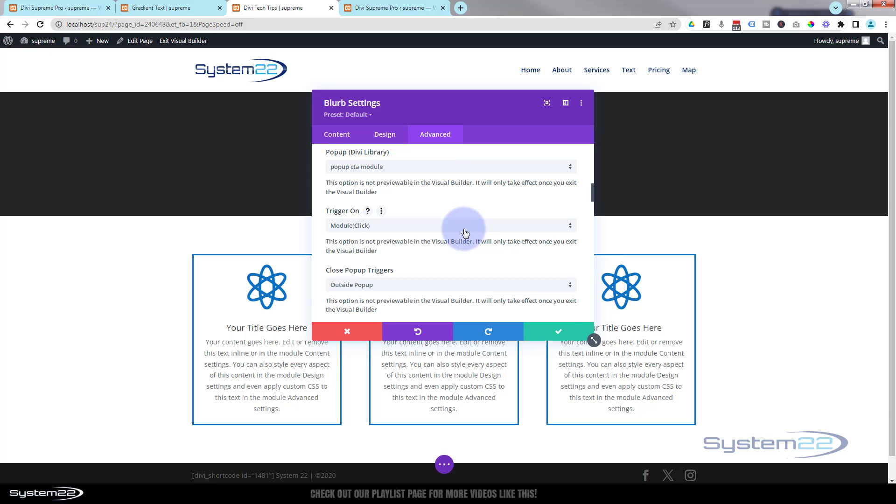
Step: Set the popup to trigger on Page Load with a 3s timed delay
{"action": "left_click", "coordinate": [465, 226]}
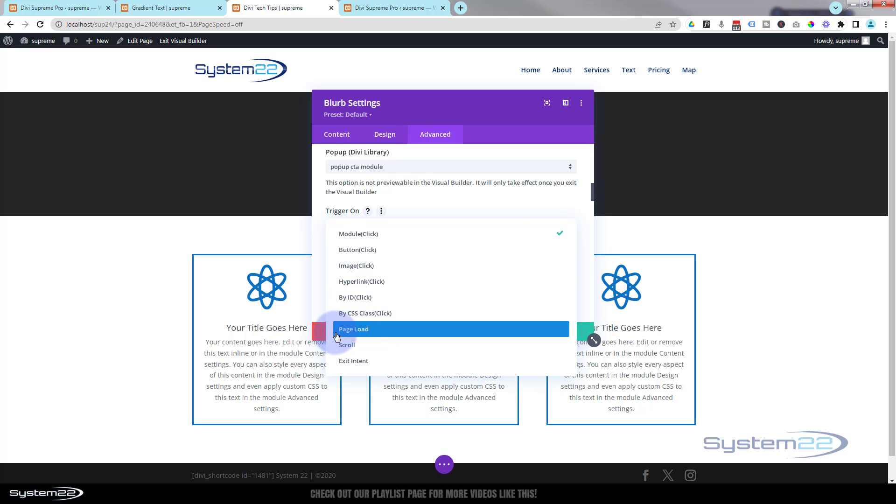
{"action": "left_click", "coordinate": [364, 329]}
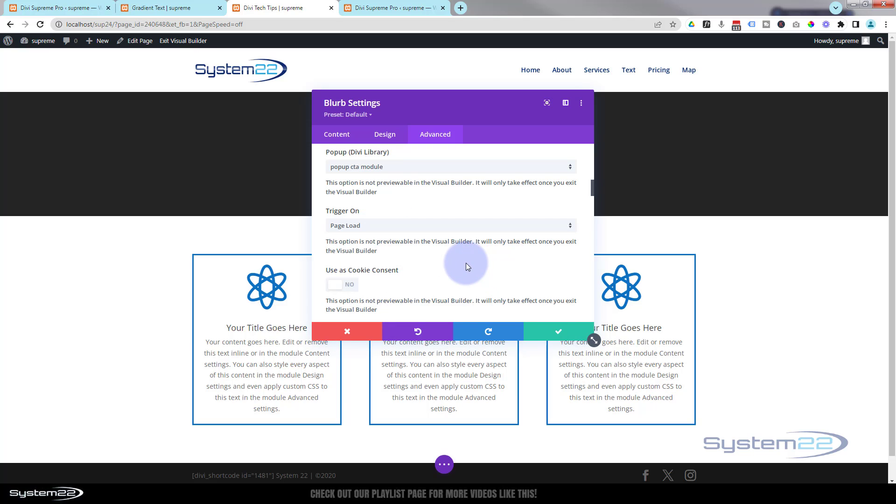
{"action": "scroll", "coordinate": [465, 263], "scroll_direction": "down", "scroll_amount": 2}
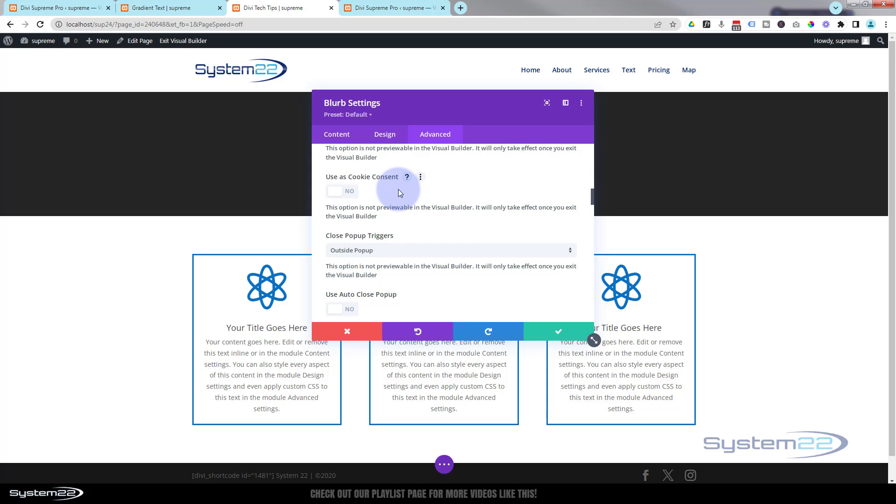
{"action": "scroll", "coordinate": [397, 189], "scroll_direction": "down", "scroll_amount": 1}
{"action": "scroll", "coordinate": [398, 189], "scroll_direction": "down", "scroll_amount": 2}
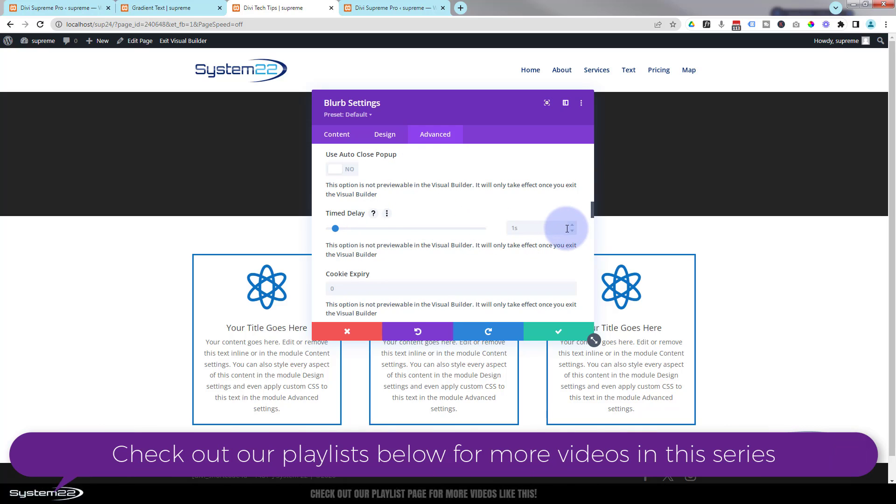
{"action": "left_click", "coordinate": [570, 225]}
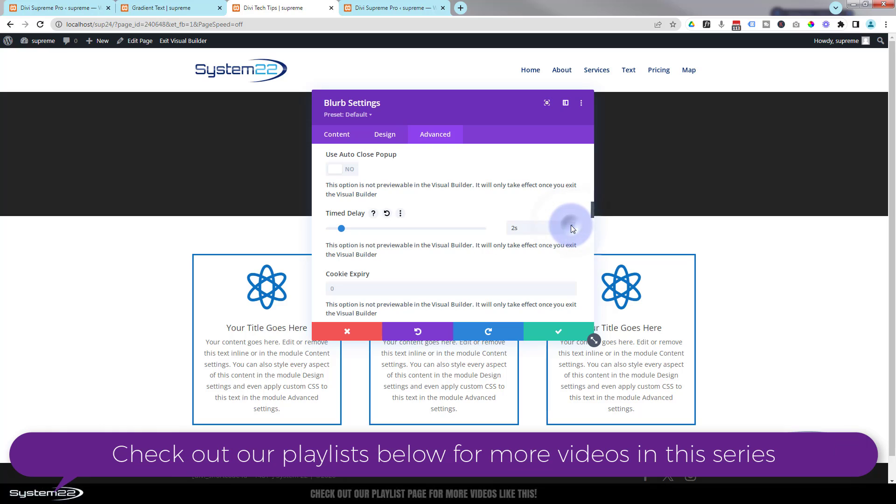
{"action": "left_click", "coordinate": [571, 225]}
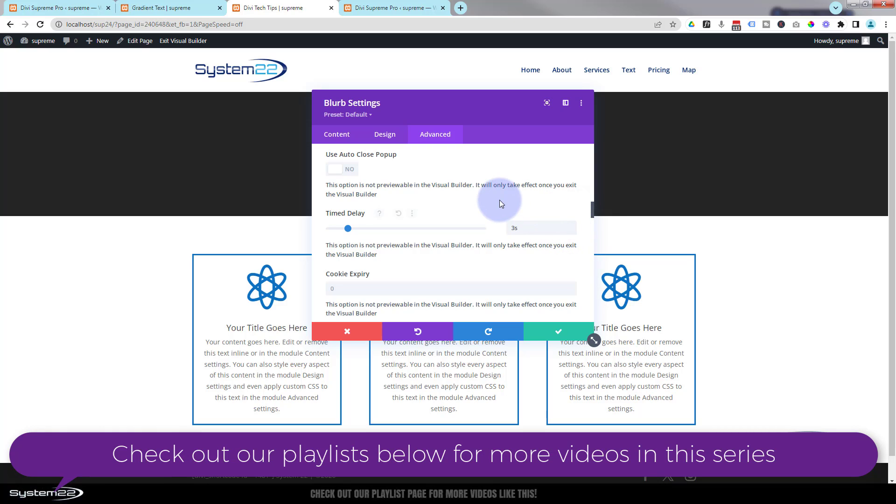
{"action": "scroll", "coordinate": [499, 200], "scroll_direction": "down", "scroll_amount": 3}
{"action": "scroll", "coordinate": [499, 200], "scroll_direction": "down", "scroll_amount": 3}
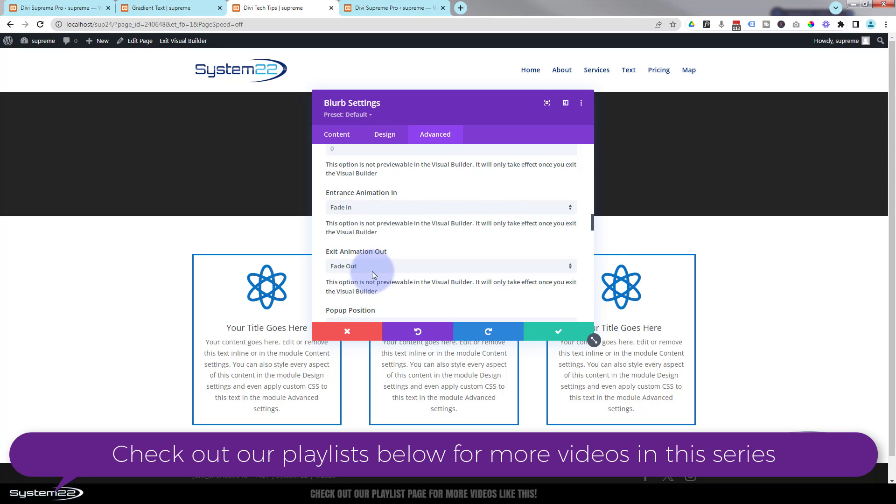
{"action": "left_click", "coordinate": [371, 207]}
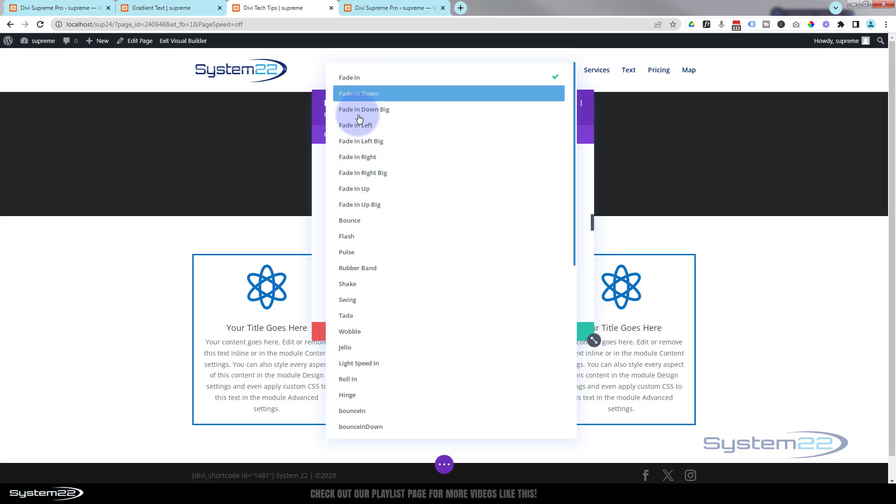
{"action": "scroll", "coordinate": [371, 259], "scroll_direction": "down", "scroll_amount": 2}
{"action": "scroll", "coordinate": [371, 259], "scroll_direction": "down", "scroll_amount": 2}
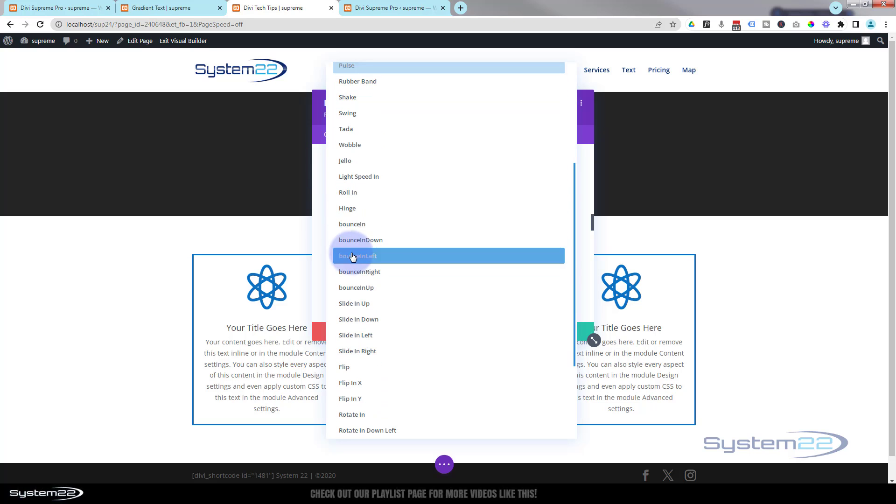
{"action": "left_click", "coordinate": [318, 213]}
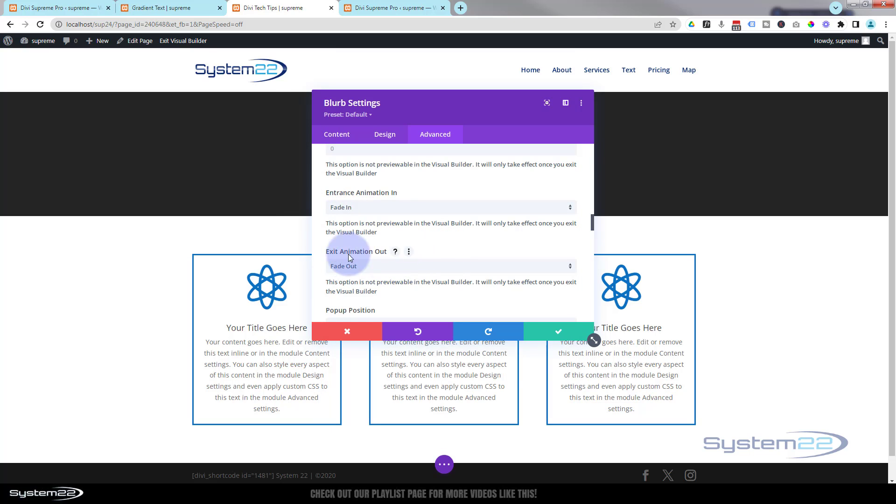
{"action": "scroll", "coordinate": [427, 244], "scroll_direction": "down", "scroll_amount": 2}
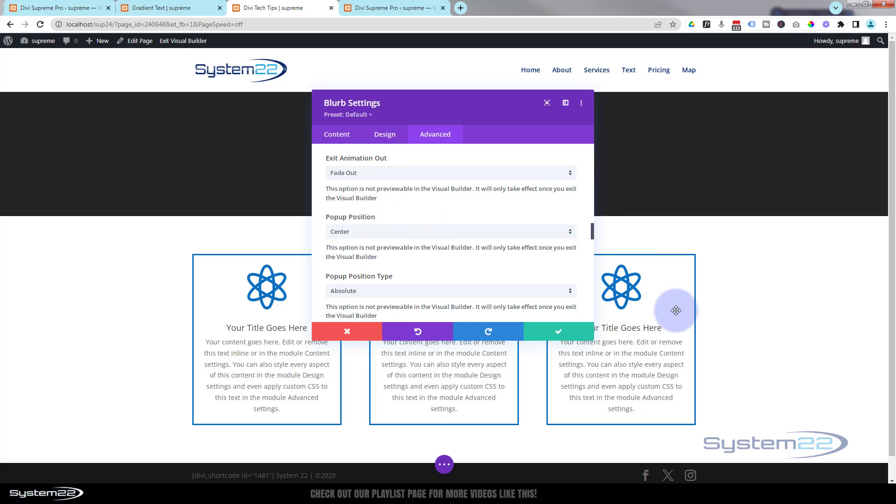
{"action": "scroll", "coordinate": [470, 206], "scroll_direction": "down", "scroll_amount": 2}
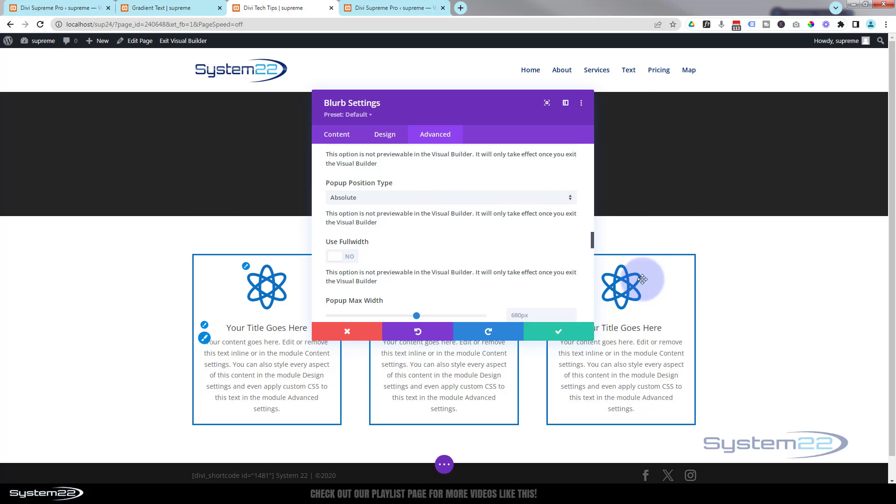
{"action": "scroll", "coordinate": [457, 207], "scroll_direction": "down", "scroll_amount": 1}
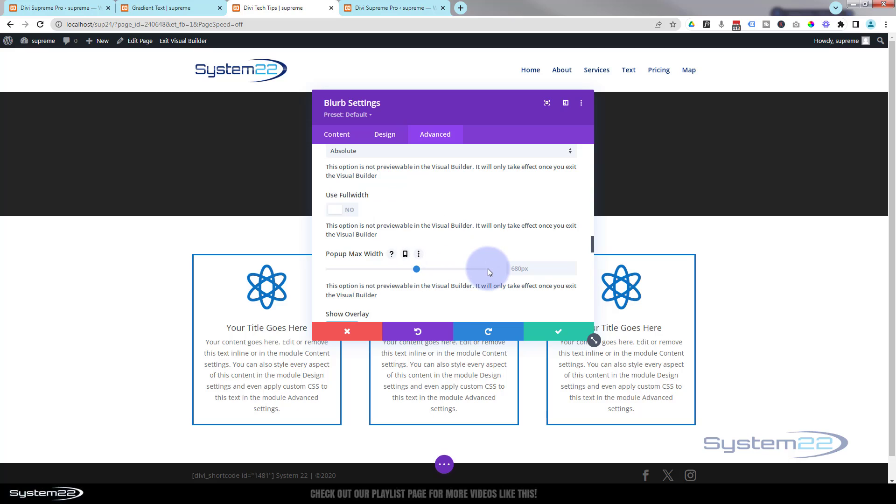
Step: Adjust the popup maximum width and enable separate widths per device
{"action": "left_click", "coordinate": [531, 269]}
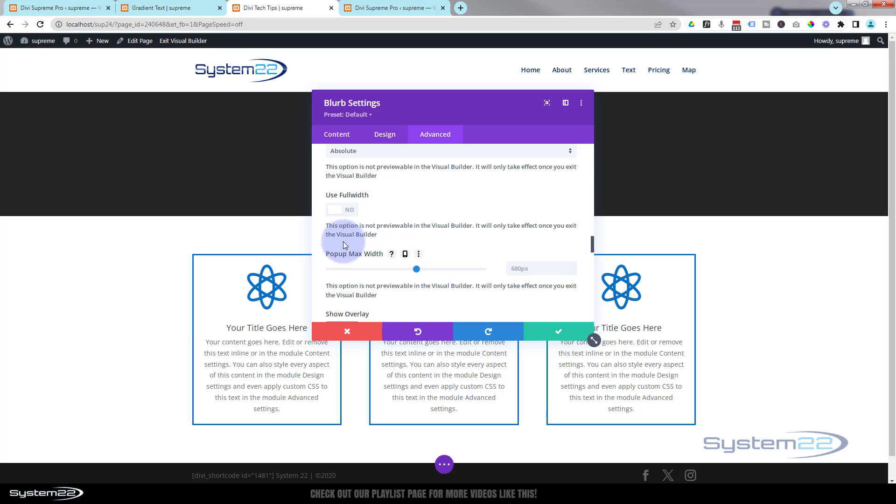
{"action": "left_click", "coordinate": [405, 254]}
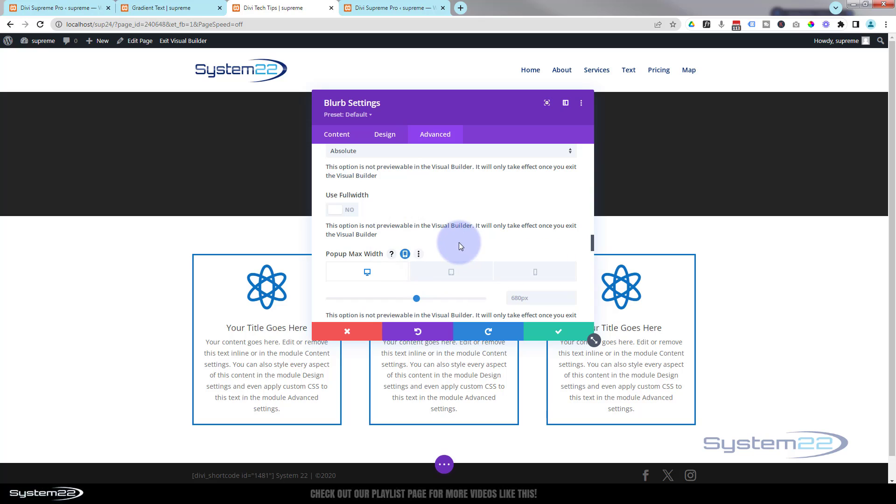
{"action": "scroll", "coordinate": [458, 243], "scroll_direction": "down", "scroll_amount": 2}
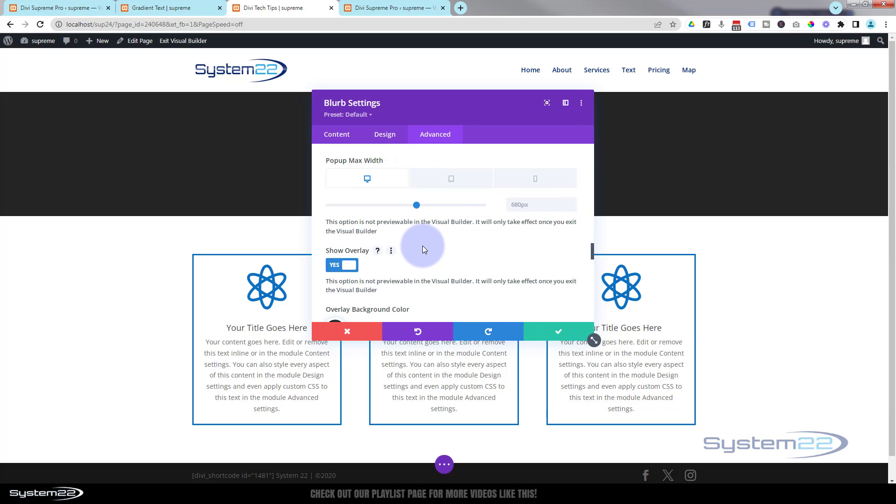
{"action": "scroll", "coordinate": [422, 246], "scroll_direction": "down", "scroll_amount": 1}
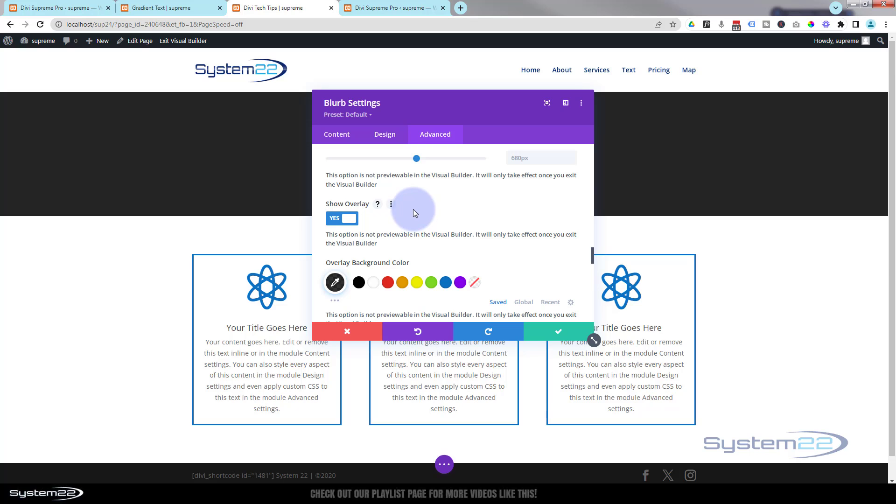
{"action": "scroll", "coordinate": [413, 211], "scroll_direction": "down", "scroll_amount": 1}
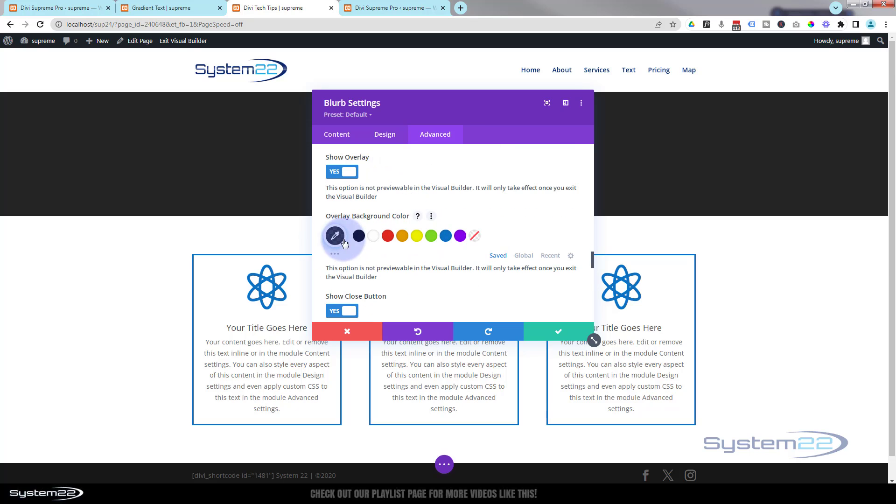
{"action": "scroll", "coordinate": [513, 194], "scroll_direction": "down", "scroll_amount": 2}
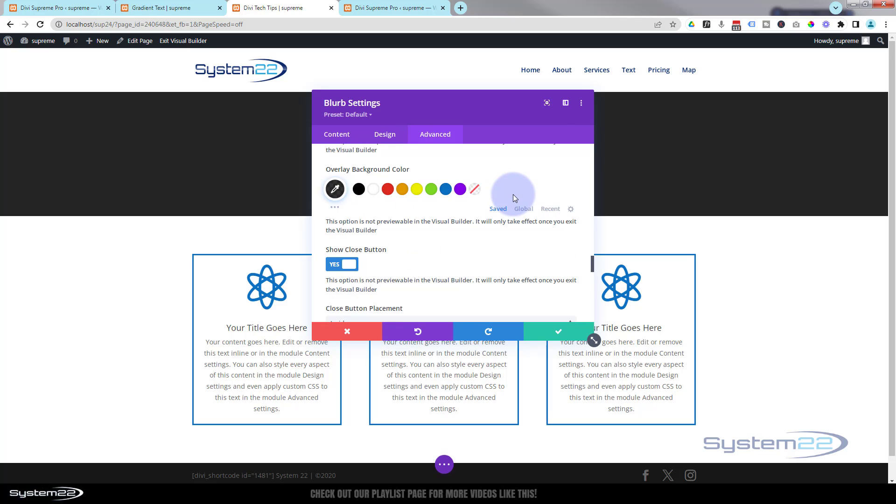
{"action": "mouse_move", "coordinate": [341, 310]}
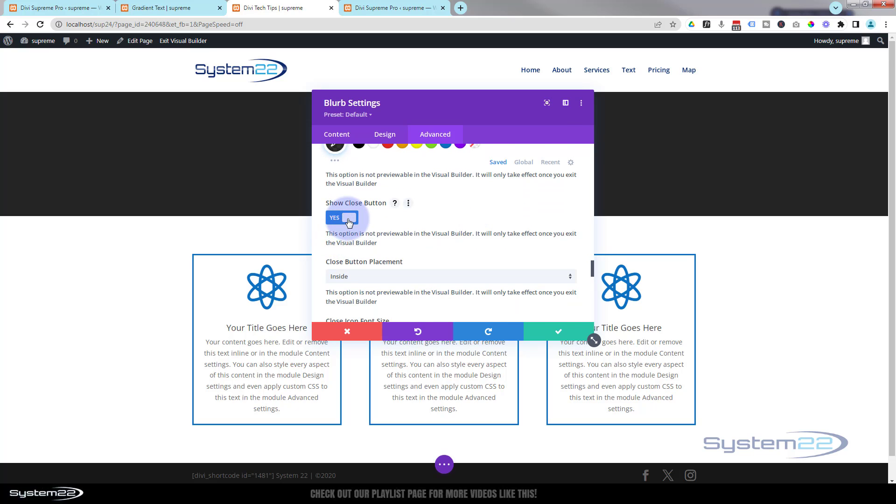
{"action": "scroll", "coordinate": [467, 223], "scroll_direction": "down", "scroll_amount": 1}
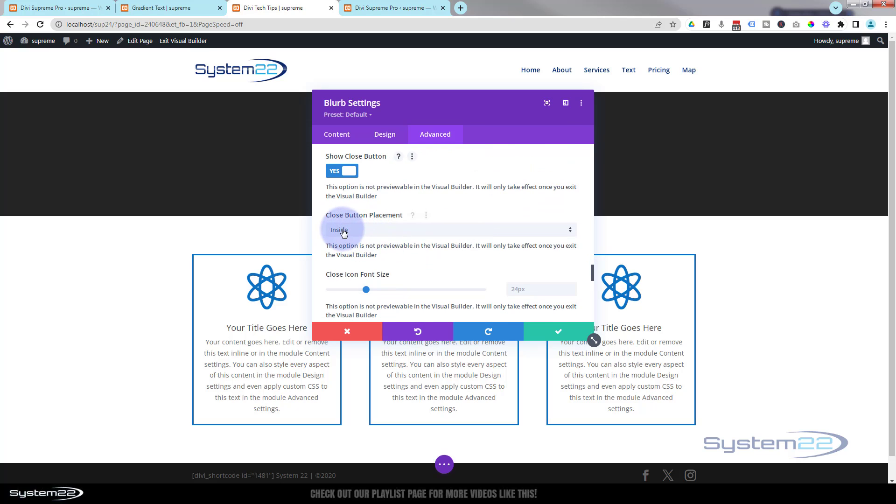
{"action": "scroll", "coordinate": [417, 247], "scroll_direction": "down", "scroll_amount": 1}
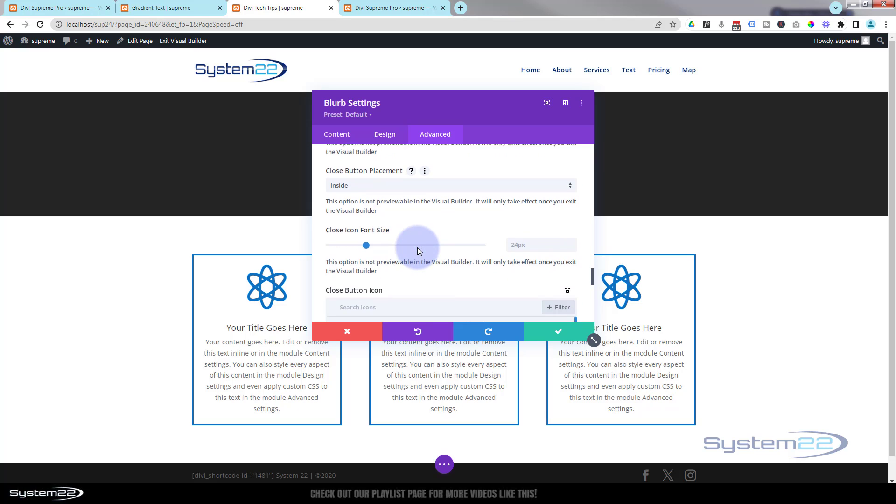
{"action": "scroll", "coordinate": [436, 234], "scroll_direction": "down", "scroll_amount": 2}
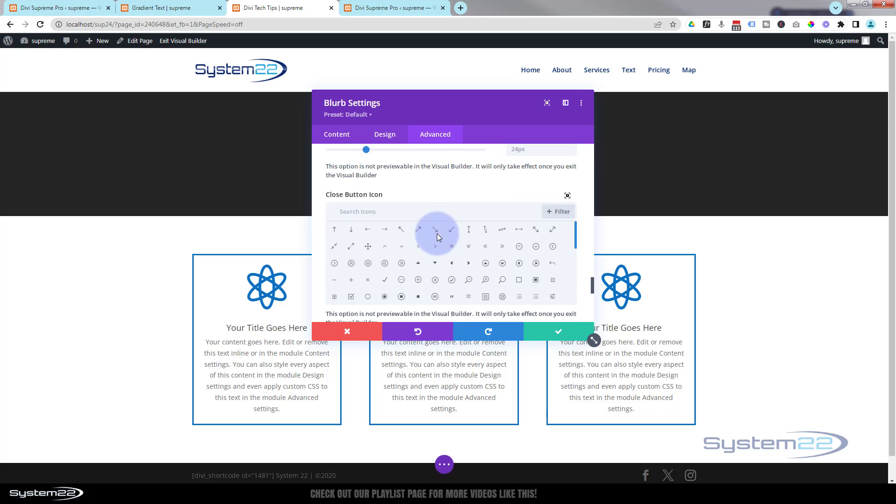
{"action": "mouse_move", "coordinate": [420, 290]}
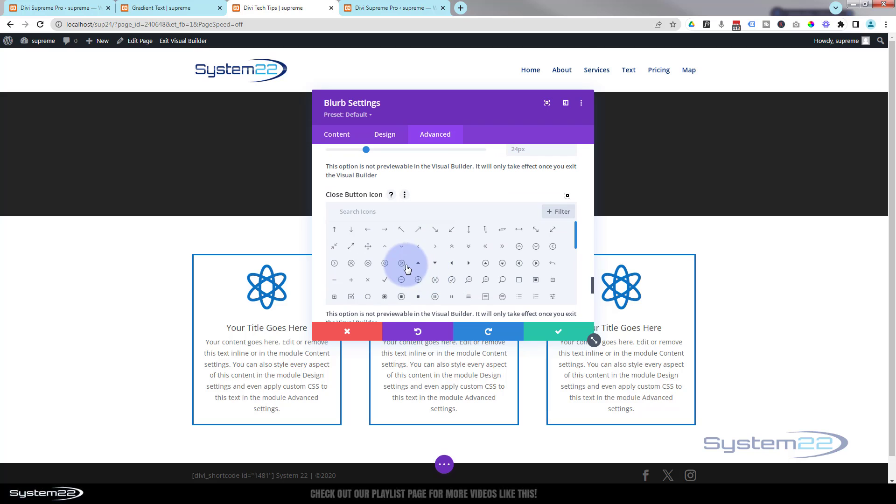
{"action": "scroll", "coordinate": [482, 253], "scroll_direction": "down", "scroll_amount": 1}
{"action": "scroll", "coordinate": [481, 252], "scroll_direction": "down", "scroll_amount": 2}
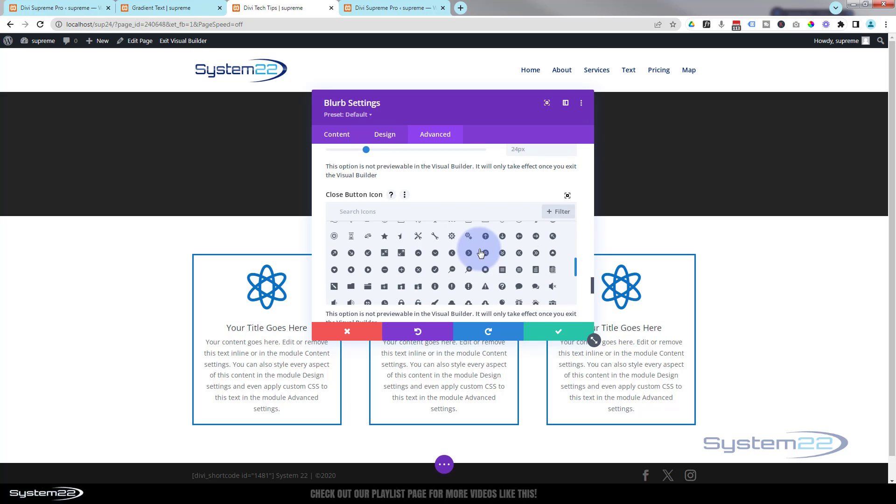
{"action": "scroll", "coordinate": [481, 252], "scroll_direction": "down", "scroll_amount": 3}
{"action": "scroll", "coordinate": [481, 251], "scroll_direction": "down", "scroll_amount": 2}
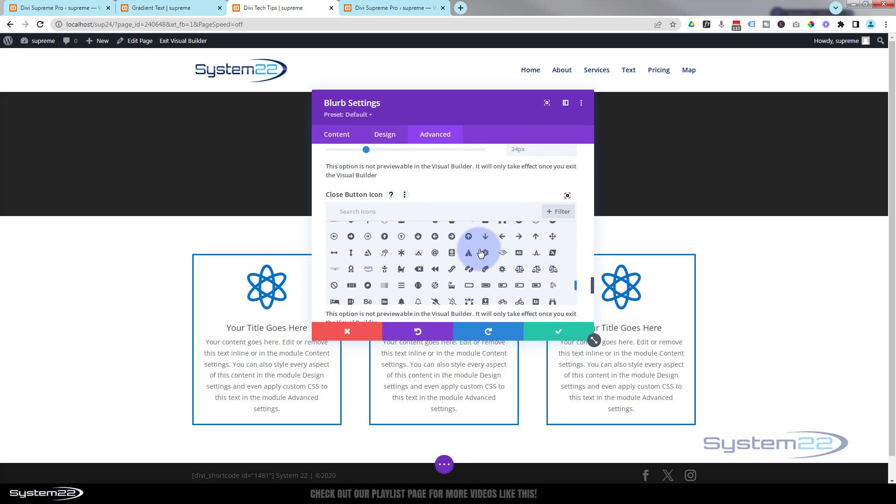
{"action": "scroll", "coordinate": [482, 253], "scroll_direction": "down", "scroll_amount": 2}
{"action": "scroll", "coordinate": [321, 260], "scroll_direction": "down", "scroll_amount": 2}
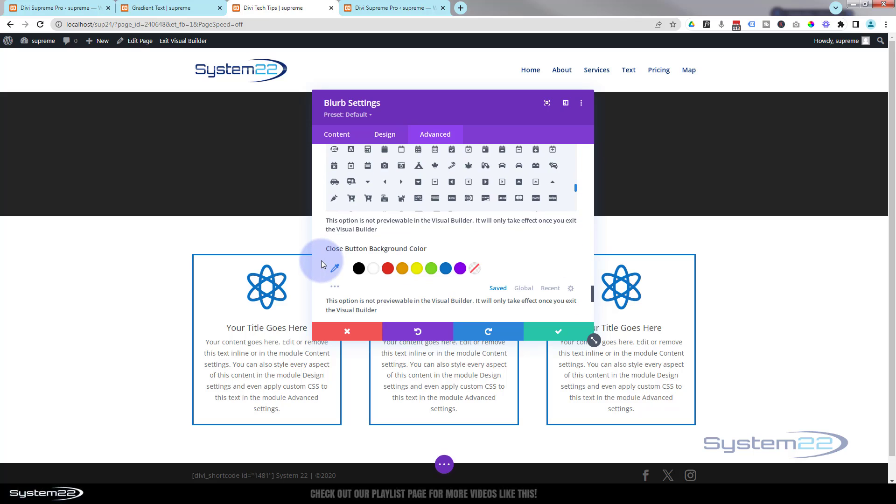
{"action": "mouse_move", "coordinate": [490, 252]}
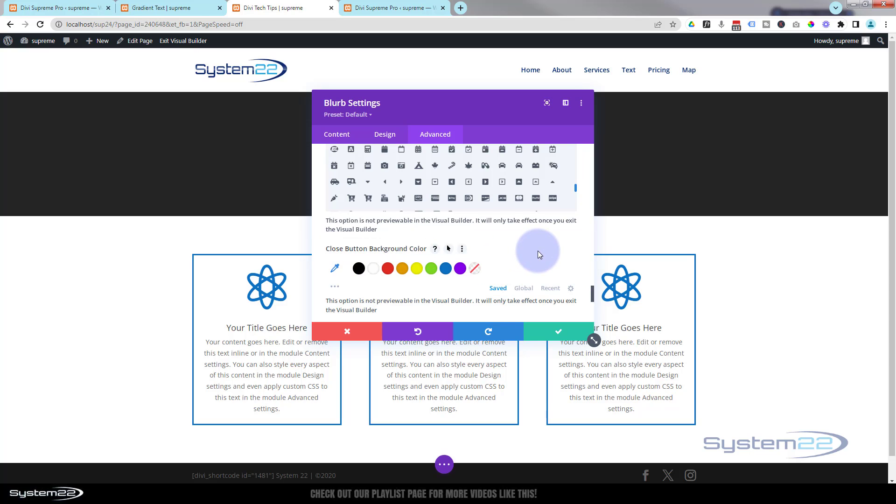
{"action": "scroll", "coordinate": [537, 251], "scroll_direction": "down", "scroll_amount": 3}
{"action": "scroll", "coordinate": [537, 250], "scroll_direction": "down", "scroll_amount": 2}
{"action": "mouse_move", "coordinate": [423, 288]}
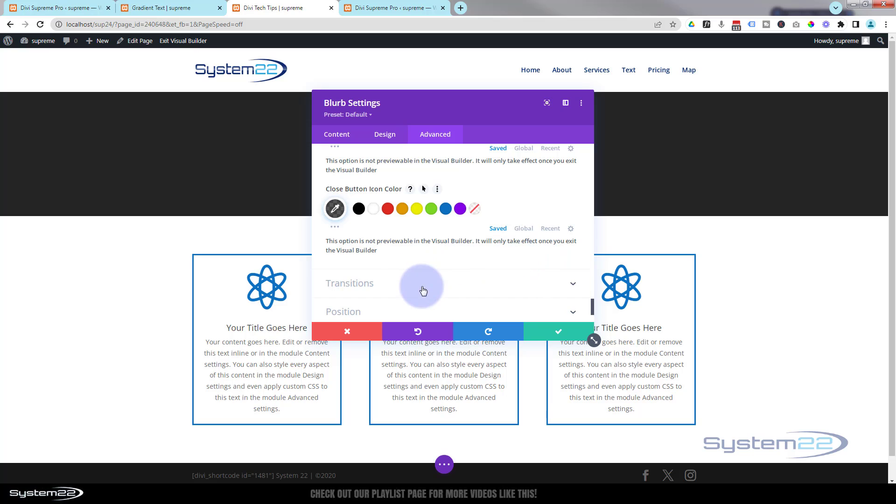
Step: Confirm the blurb's popup settings, save the page as a draft and exit to the live page
{"action": "left_click", "coordinate": [561, 335]}
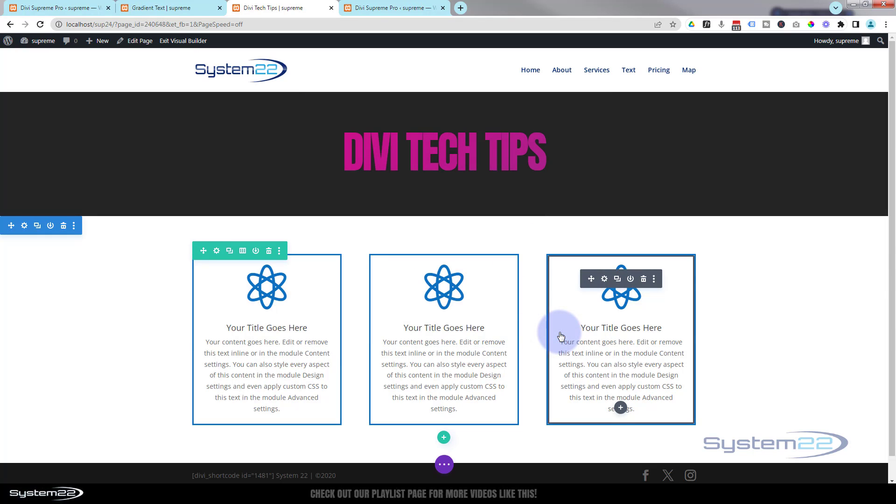
{"action": "left_click", "coordinate": [444, 464]}
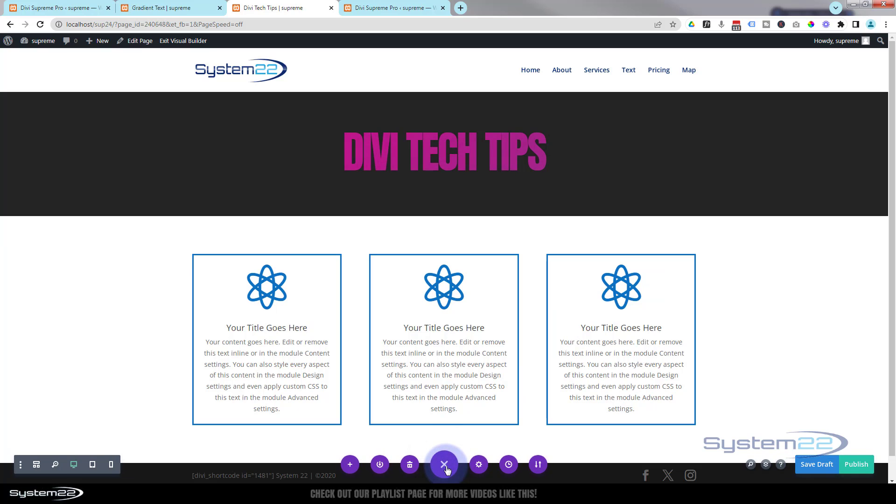
{"action": "left_click", "coordinate": [812, 467]}
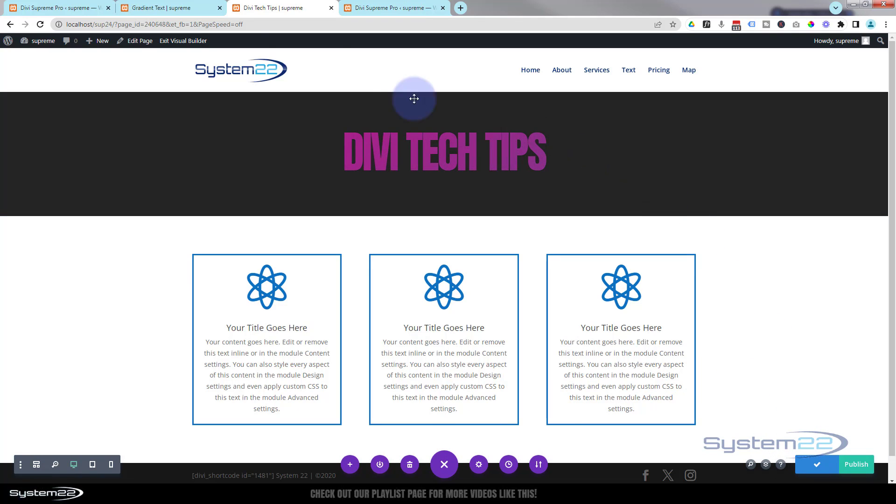
{"action": "left_click", "coordinate": [182, 41]}
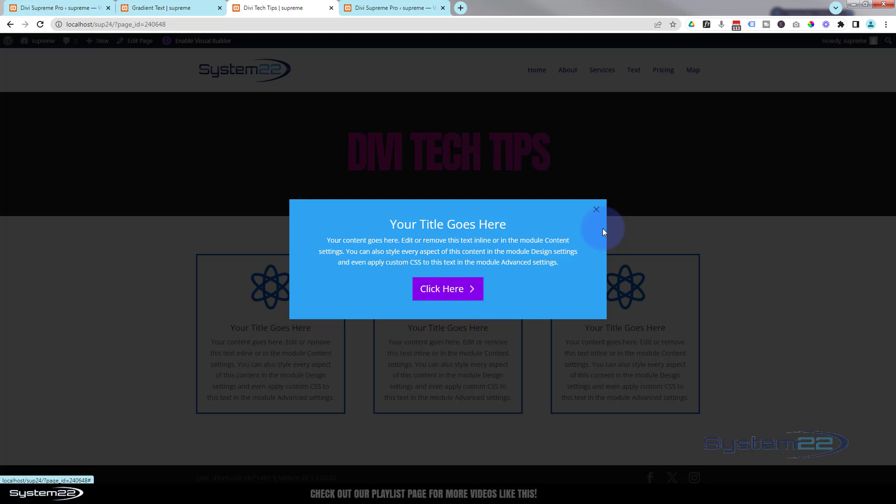
Step: Close the live popup, re-enter Visual Builder and reach the first blurb's Visibility options
{"action": "left_click", "coordinate": [596, 214]}
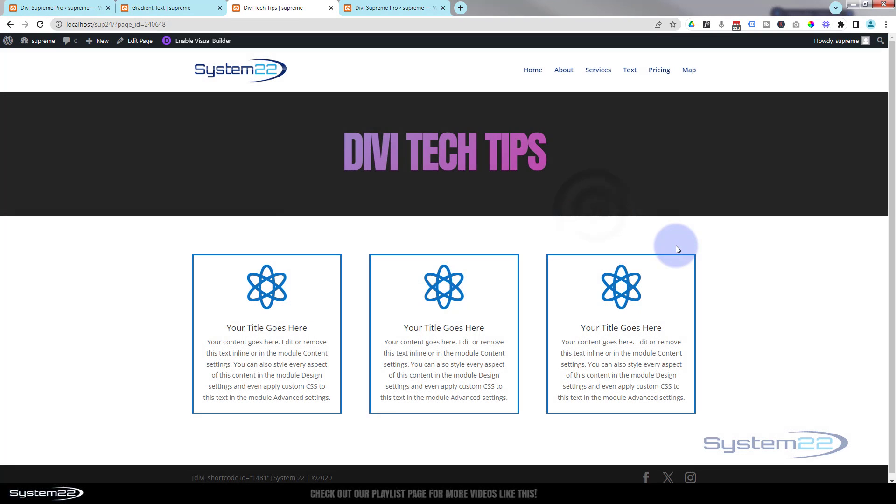
{"action": "left_click", "coordinate": [206, 42]}
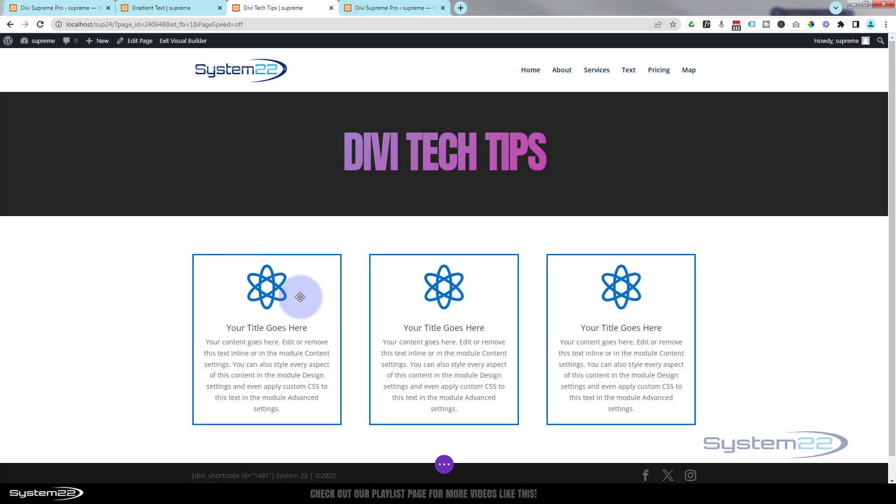
{"action": "mouse_move", "coordinate": [266, 287]}
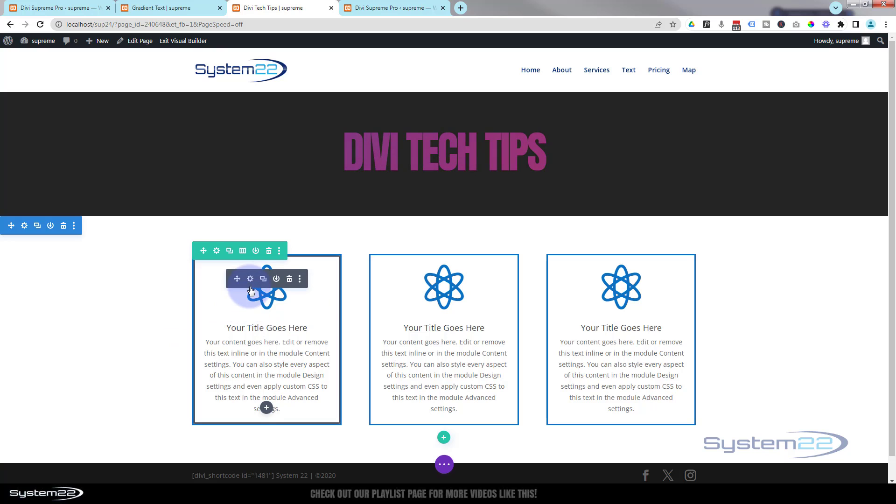
{"action": "left_click", "coordinate": [250, 280]}
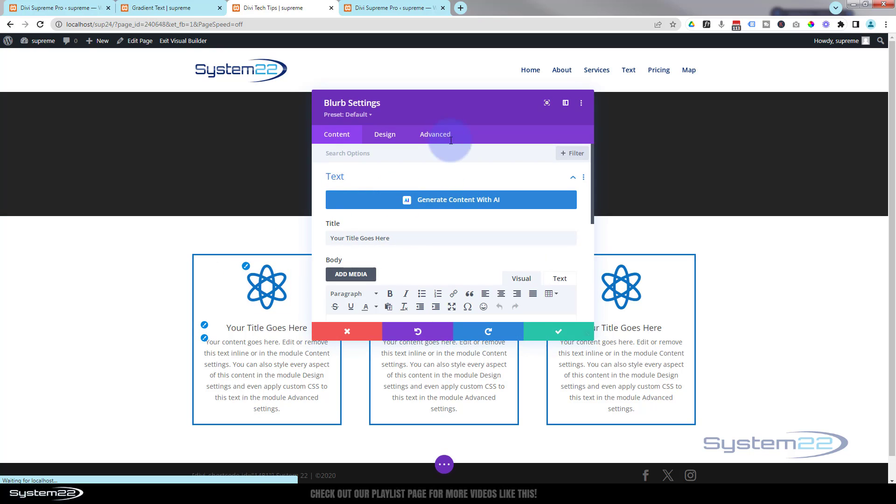
{"action": "left_click", "coordinate": [427, 134]}
{"action": "scroll", "coordinate": [469, 224], "scroll_direction": "down", "scroll_amount": 3}
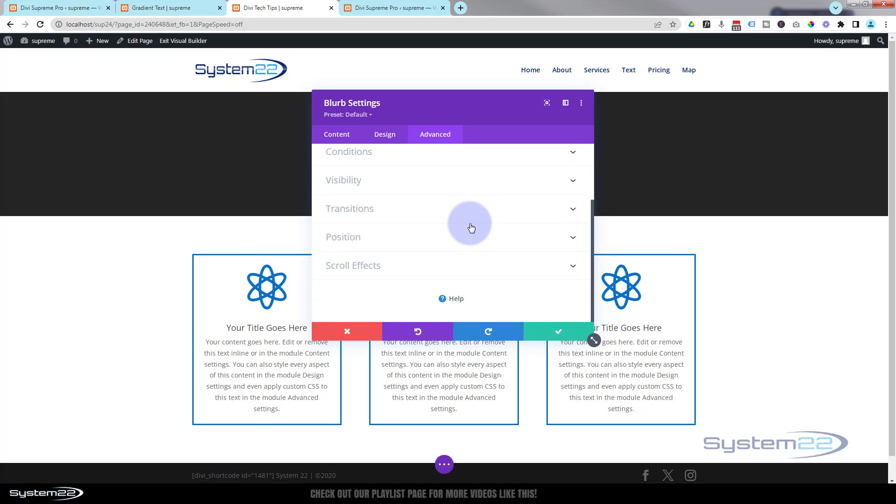
{"action": "left_click", "coordinate": [406, 191]}
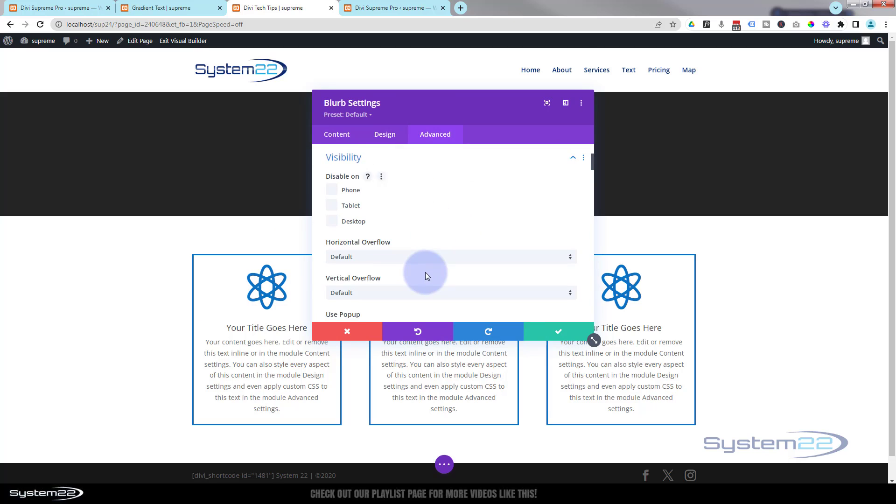
{"action": "scroll", "coordinate": [425, 272], "scroll_direction": "down", "scroll_amount": 3}
{"action": "scroll", "coordinate": [446, 229], "scroll_direction": "down", "scroll_amount": 3}
{"action": "scroll", "coordinate": [445, 230], "scroll_direction": "down", "scroll_amount": 2}
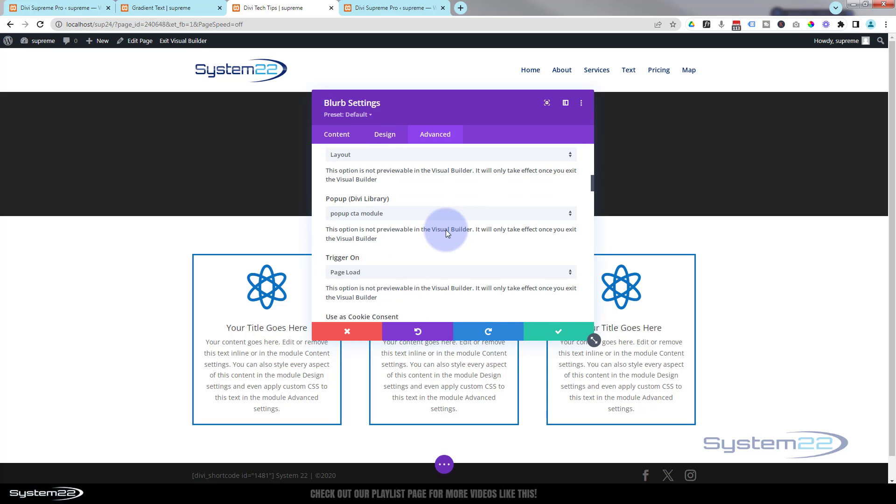
Step: Set the blurb's Popup (Divi Library) layout to 'contact popup'
{"action": "left_click", "coordinate": [437, 215]}
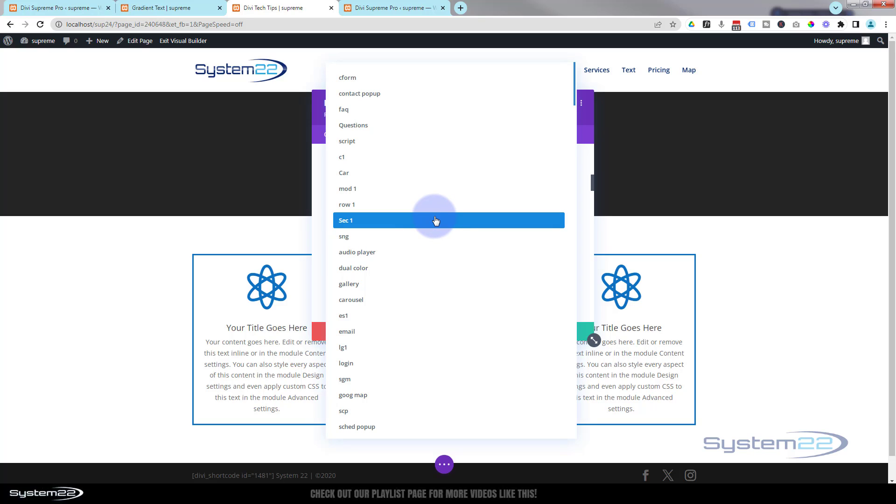
{"action": "left_click", "coordinate": [364, 96]}
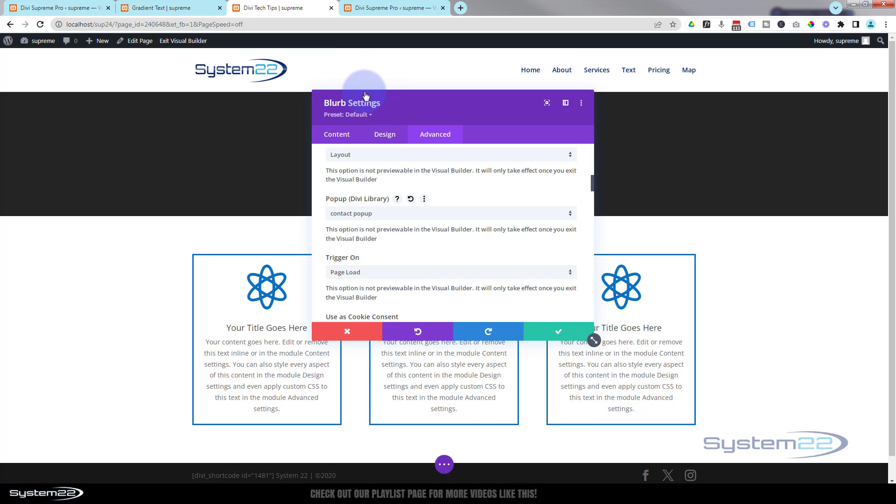
Step: Save the page as a draft, exit to the live page and try the Contact Us popup's Email field
{"action": "left_click", "coordinate": [568, 335]}
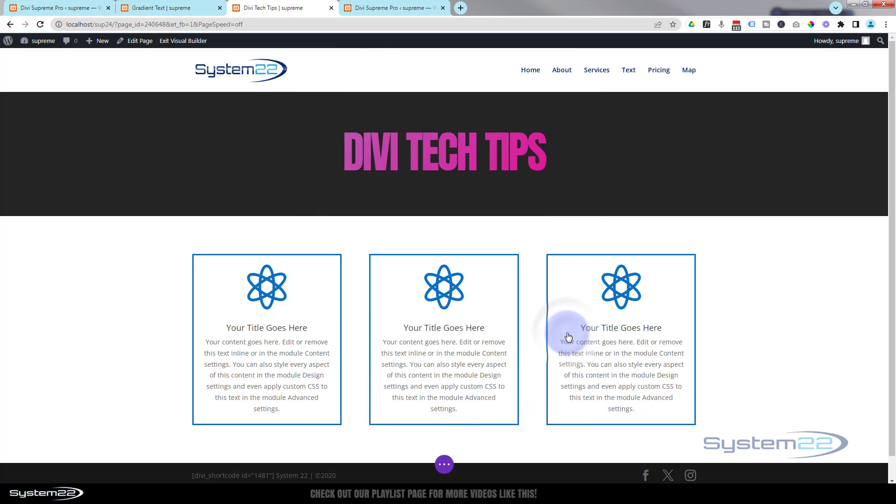
{"action": "left_click", "coordinate": [443, 466]}
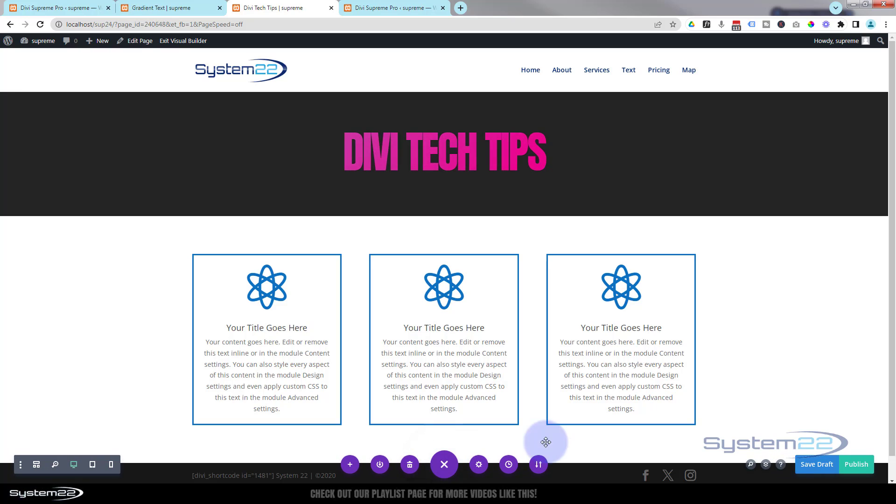
{"action": "left_click", "coordinate": [815, 467]}
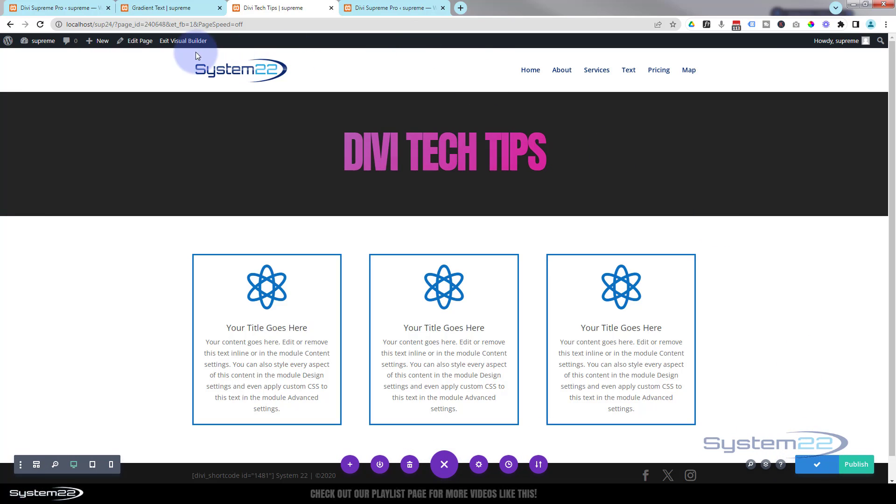
{"action": "left_click", "coordinate": [183, 41]}
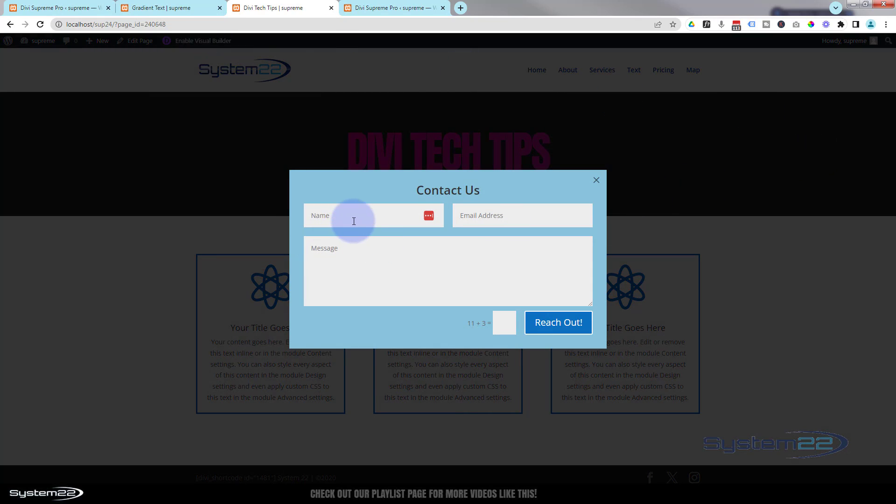
{"action": "left_click", "coordinate": [483, 213]}
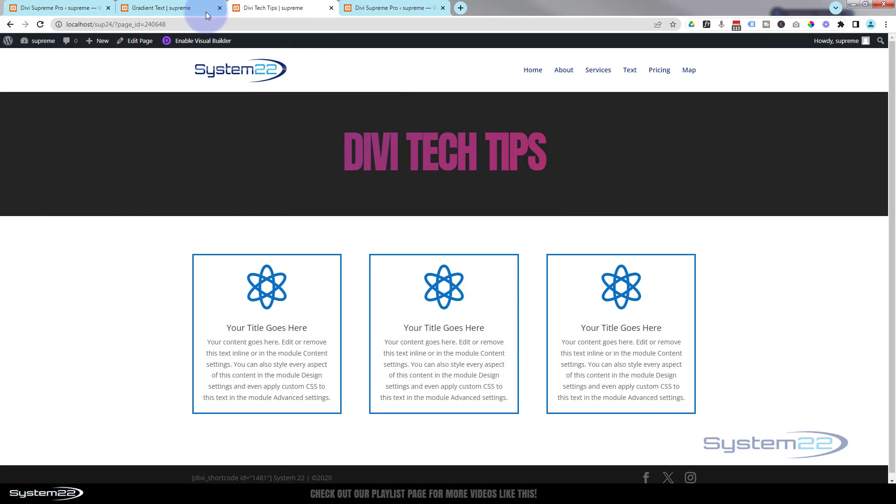
Step: Switch to the Gradient Text page tab to edit it in the builder
{"action": "left_click", "coordinate": [160, 7]}
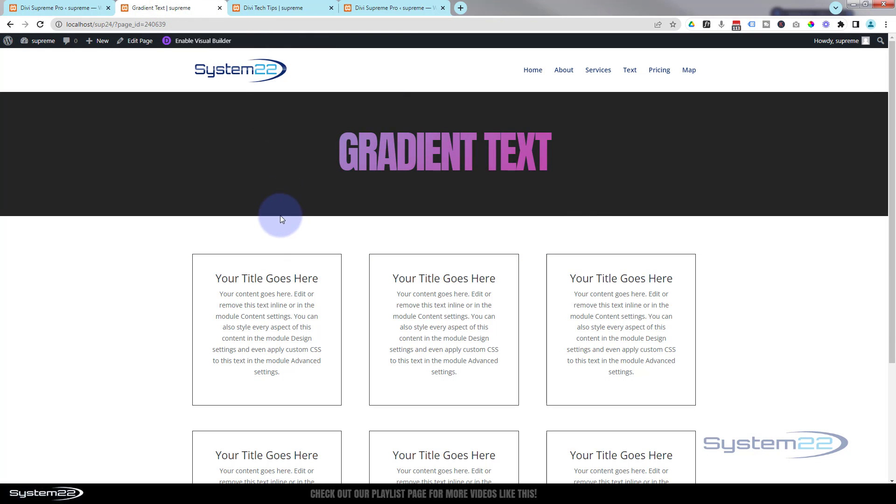
{"action": "scroll", "coordinate": [327, 264], "scroll_direction": "down", "scroll_amount": 1}
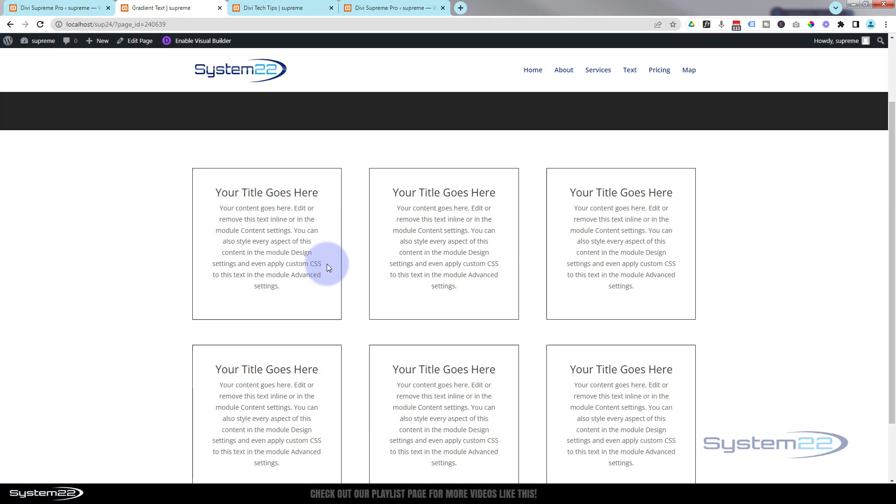
{"action": "scroll", "coordinate": [328, 263], "scroll_direction": "down", "scroll_amount": 1}
{"action": "scroll", "coordinate": [327, 263], "scroll_direction": "up", "scroll_amount": 2}
{"action": "scroll", "coordinate": [327, 264], "scroll_direction": "up", "scroll_amount": 2}
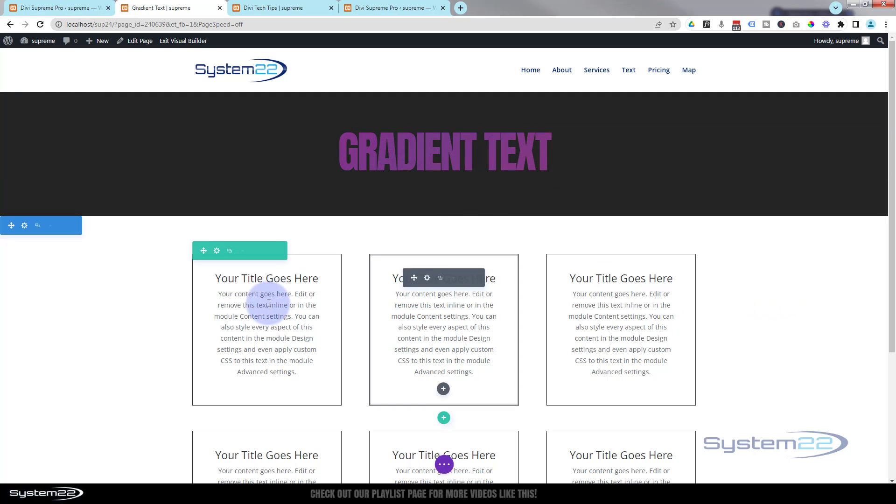
{"action": "mouse_move", "coordinate": [253, 285]}
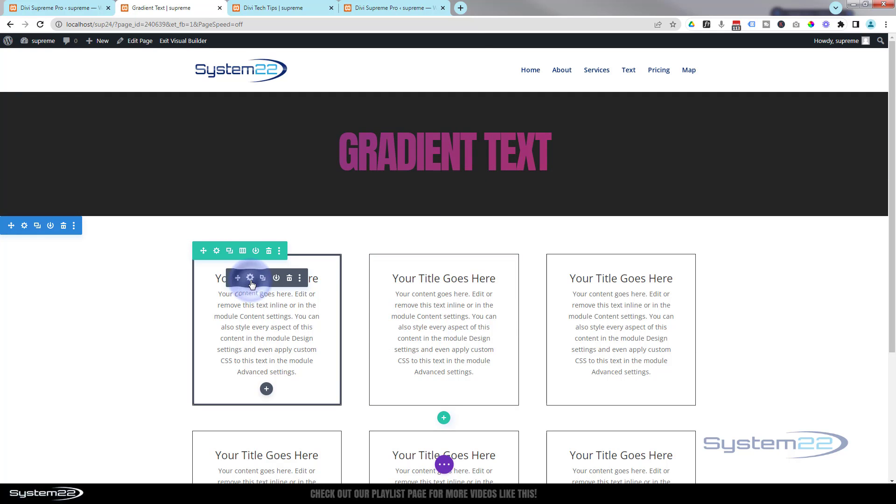
Step: Turn on Use Popup under Advanced > Visibility for the first call-to-action module
{"action": "left_click", "coordinate": [250, 279]}
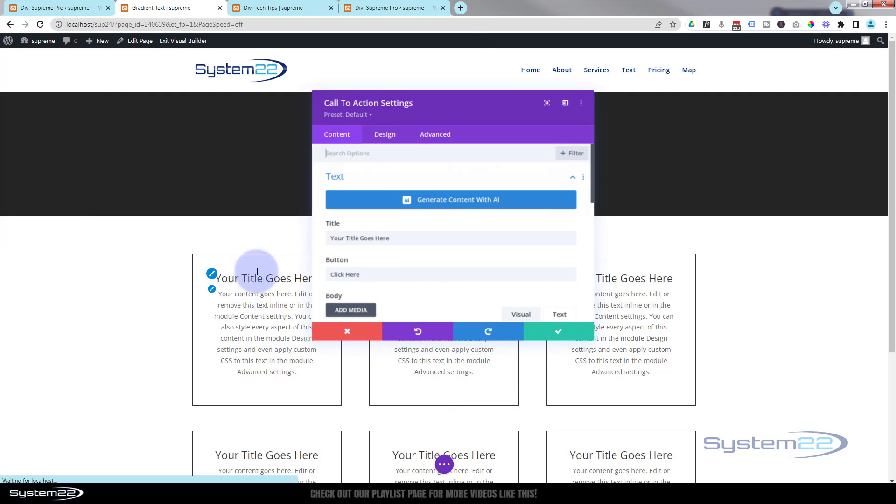
{"action": "left_click", "coordinate": [431, 137]}
{"action": "scroll", "coordinate": [501, 210], "scroll_direction": "down", "scroll_amount": 3}
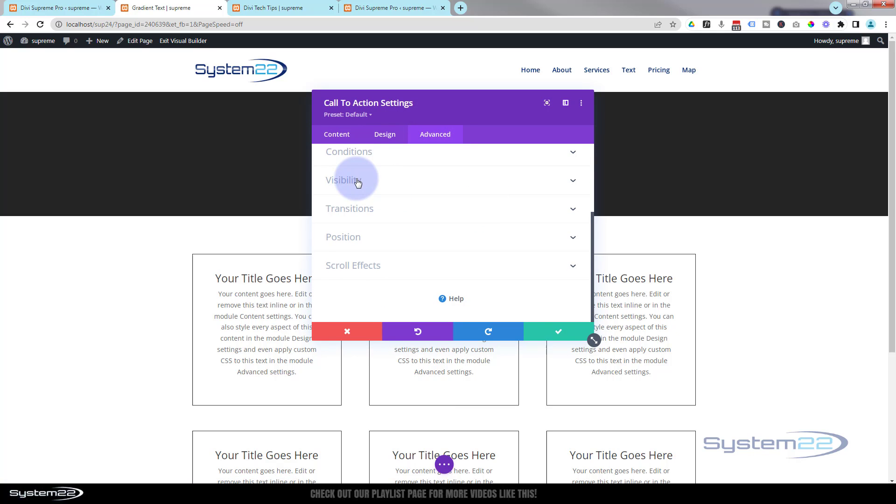
{"action": "left_click", "coordinate": [357, 181]}
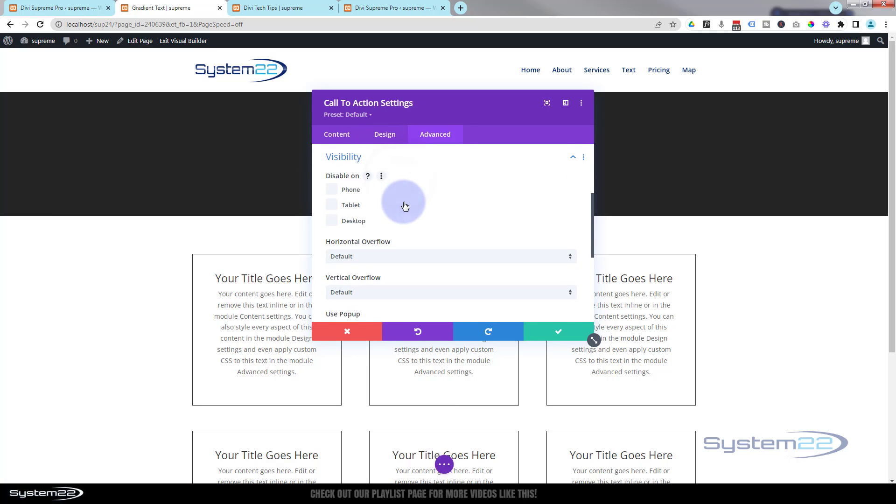
{"action": "scroll", "coordinate": [405, 205], "scroll_direction": "down", "scroll_amount": 2}
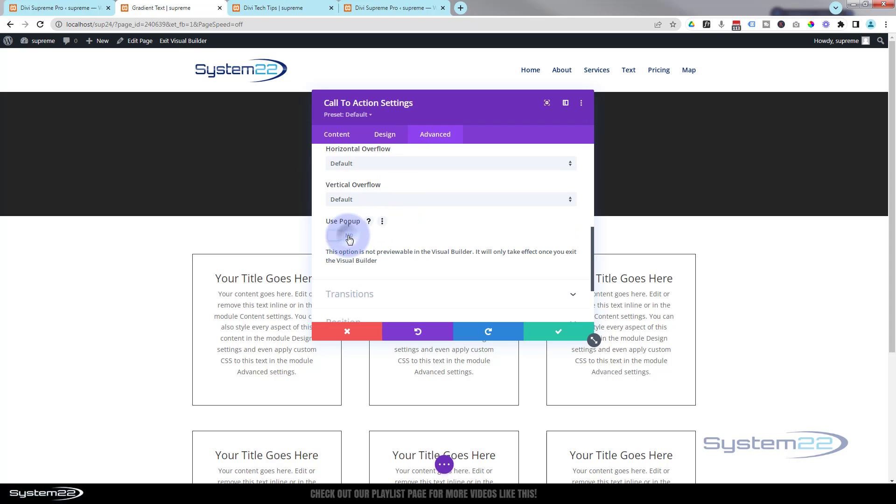
{"action": "left_click", "coordinate": [349, 238]}
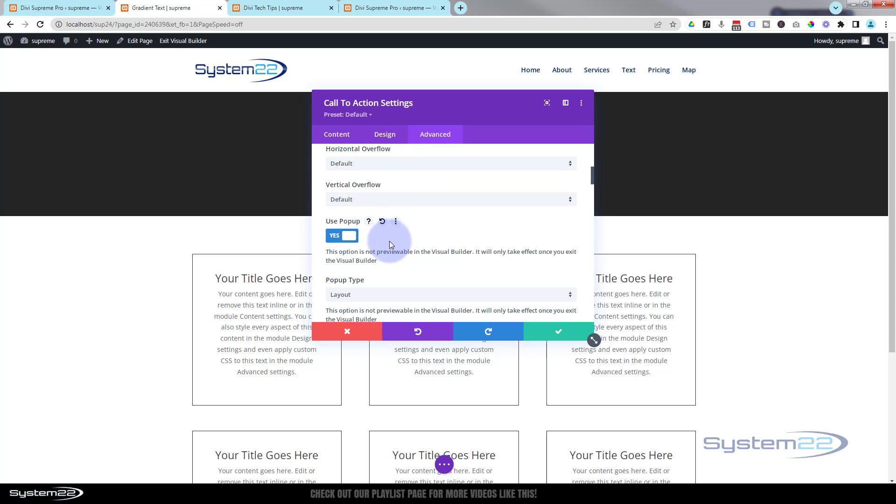
{"action": "left_click", "coordinate": [371, 8]}
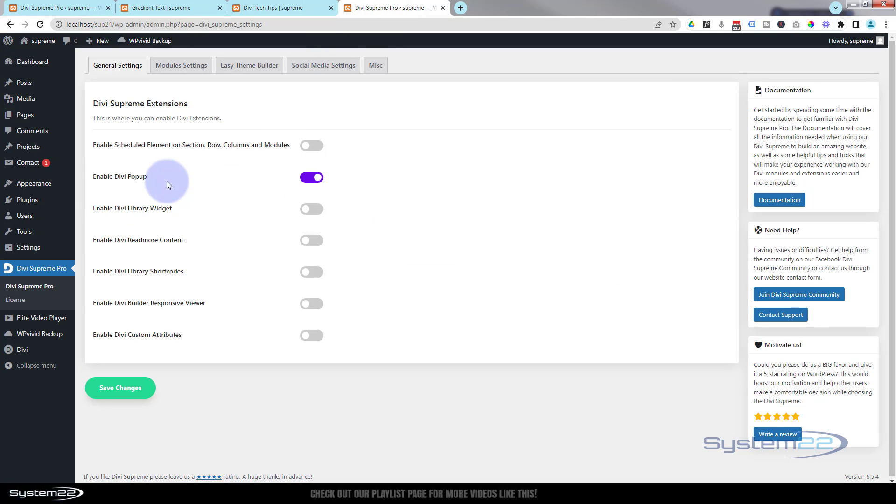
{"action": "left_click", "coordinate": [162, 9]}
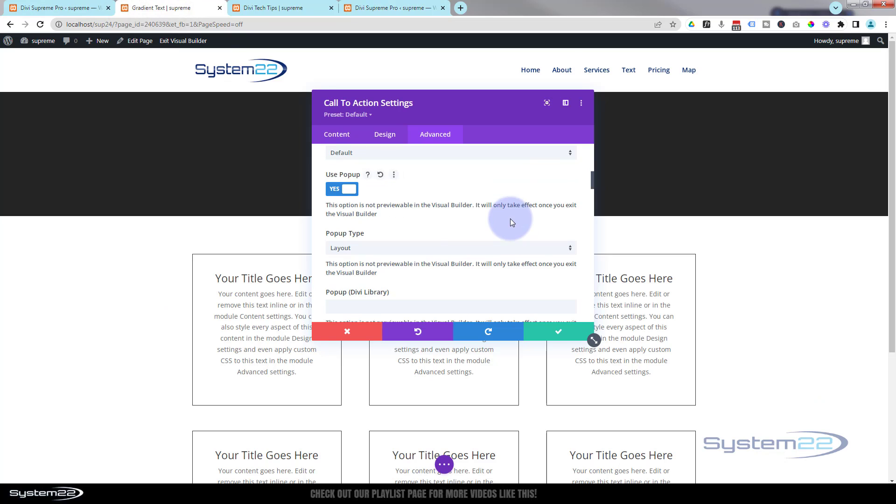
{"action": "scroll", "coordinate": [418, 270], "scroll_direction": "down", "scroll_amount": 2}
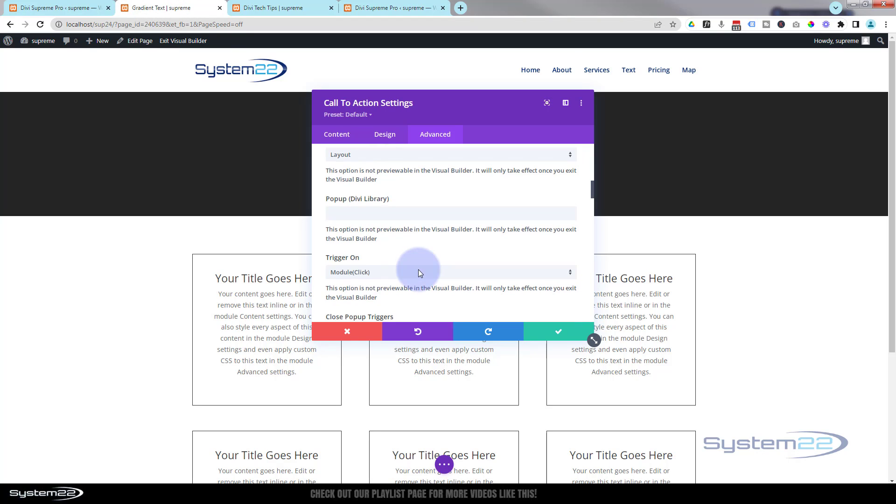
Step: Choose the gallery library layout as the popup, triggered on Page Load with a 3-second delay
{"action": "left_click", "coordinate": [381, 214]}
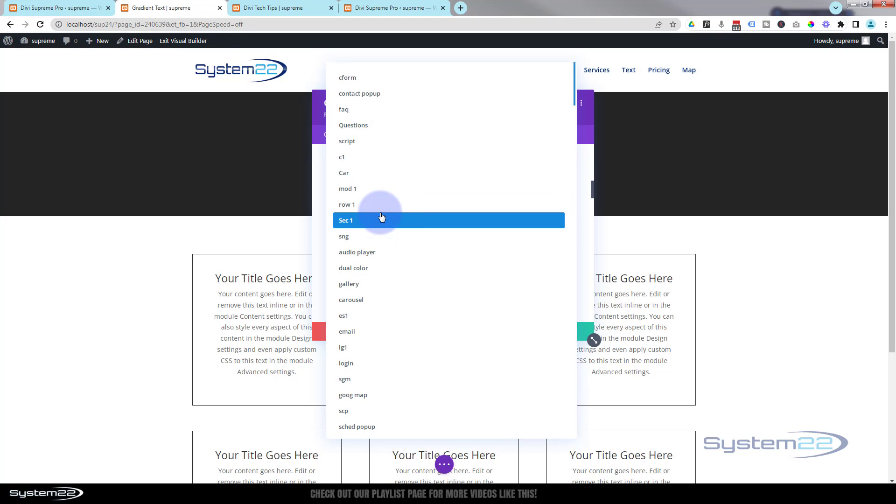
{"action": "left_click", "coordinate": [360, 283]}
{"action": "scroll", "coordinate": [428, 248], "scroll_direction": "down", "scroll_amount": 1}
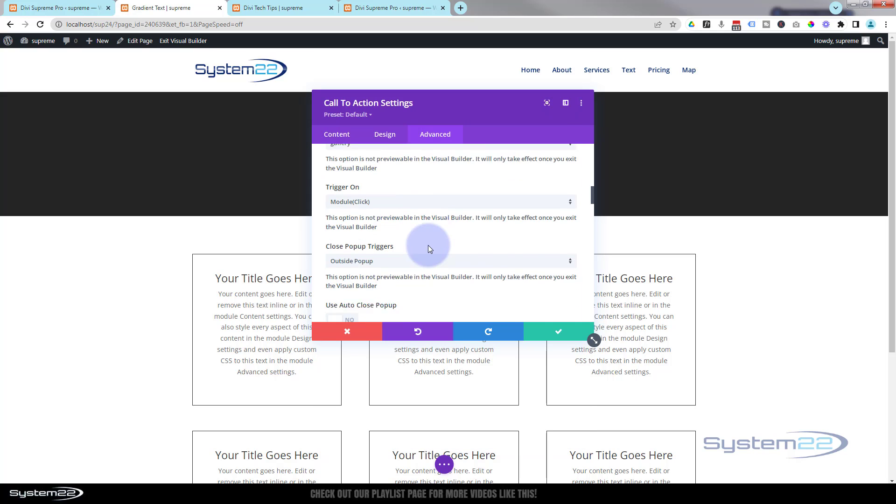
{"action": "scroll", "coordinate": [428, 248], "scroll_direction": "down", "scroll_amount": 1}
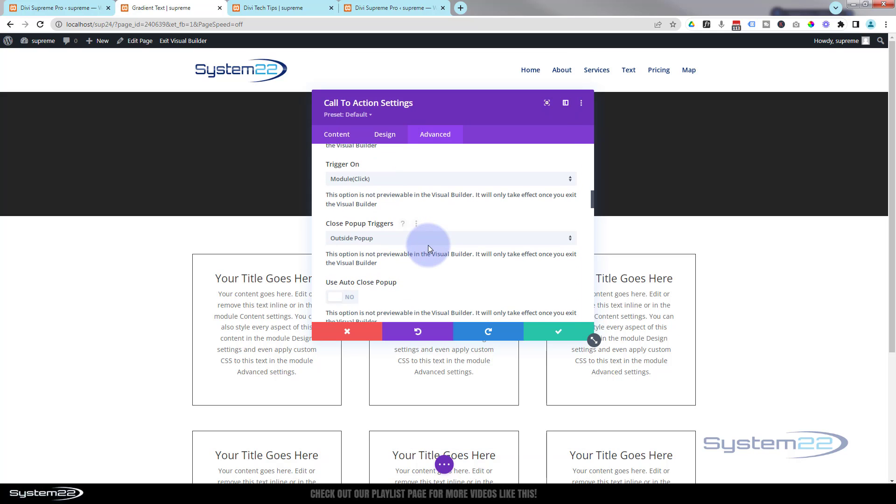
{"action": "left_click", "coordinate": [423, 181]}
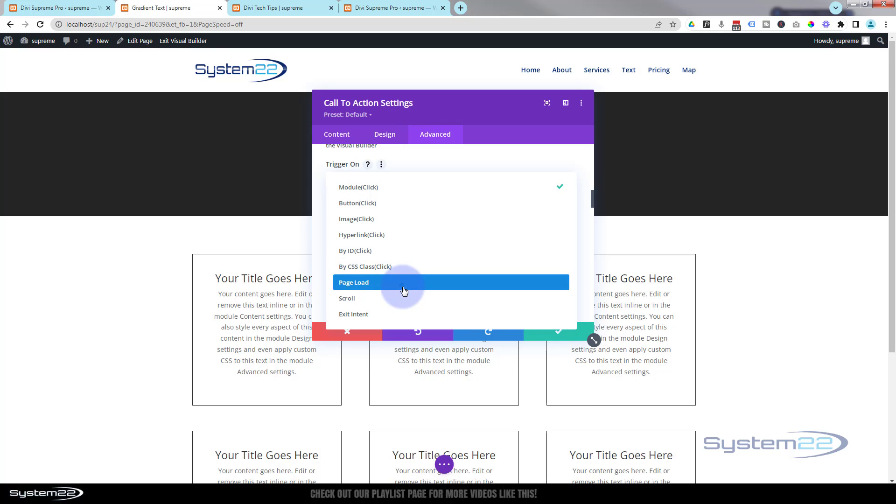
{"action": "left_click", "coordinate": [404, 287]}
{"action": "scroll", "coordinate": [403, 286], "scroll_direction": "down", "scroll_amount": 3}
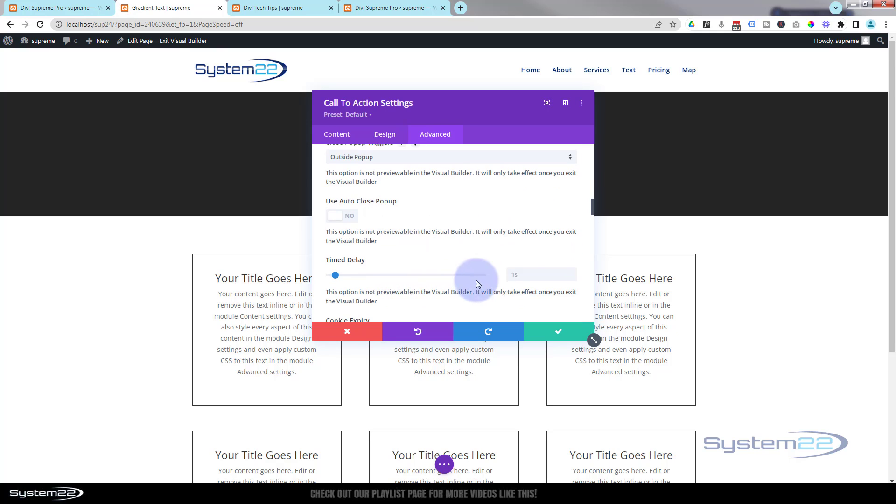
{"action": "mouse_move", "coordinate": [540, 274]}
{"action": "left_click", "coordinate": [570, 271]}
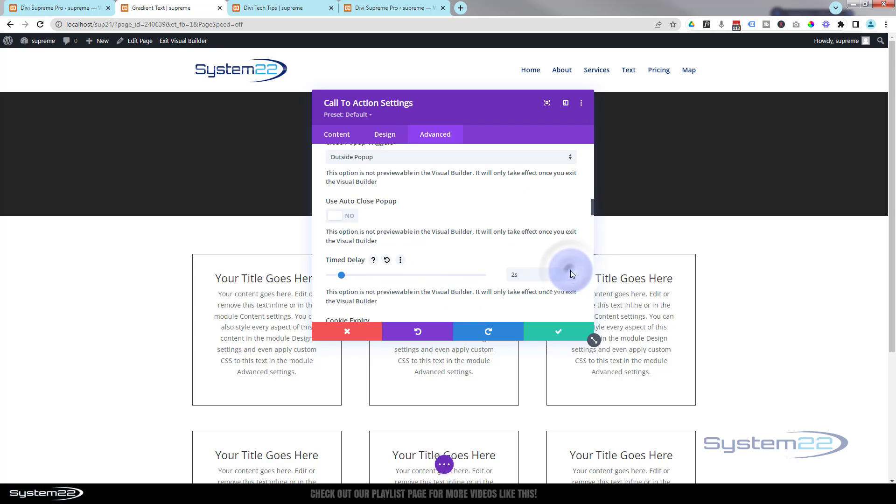
{"action": "scroll", "coordinate": [419, 275], "scroll_direction": "down", "scroll_amount": 1}
{"action": "scroll", "coordinate": [419, 275], "scroll_direction": "down", "scroll_amount": 2}
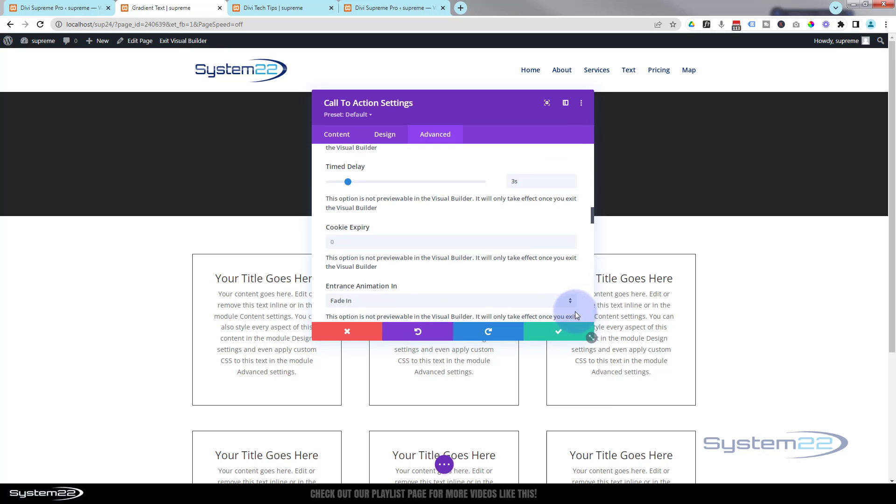
Step: Save the page as a draft and exit the visual builder to the live Gradient Text page
{"action": "left_click", "coordinate": [566, 335]}
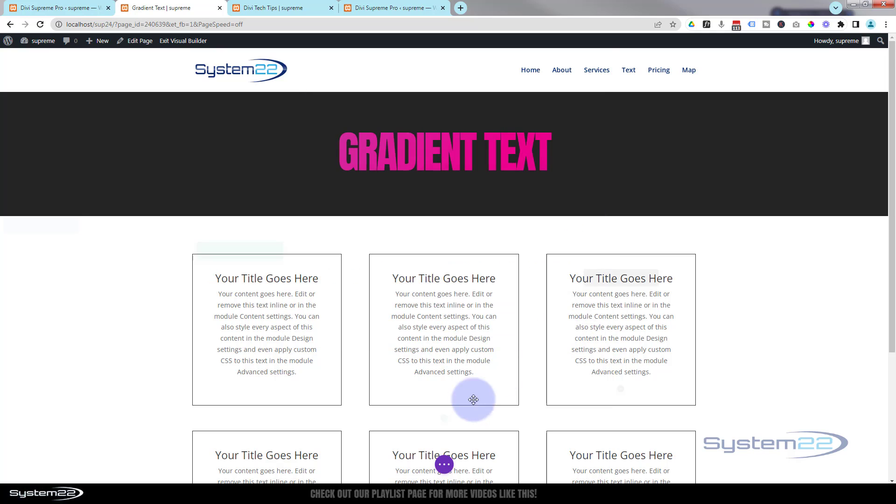
{"action": "left_click", "coordinate": [445, 464]}
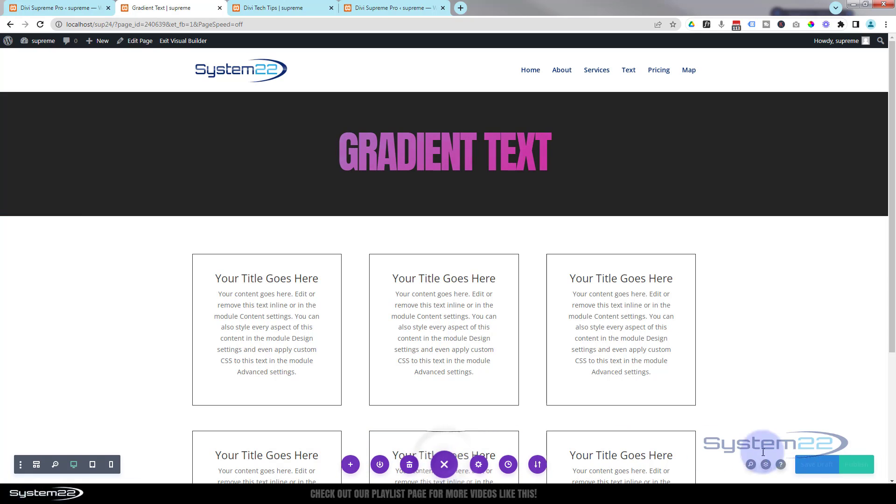
{"action": "left_click", "coordinate": [817, 465]}
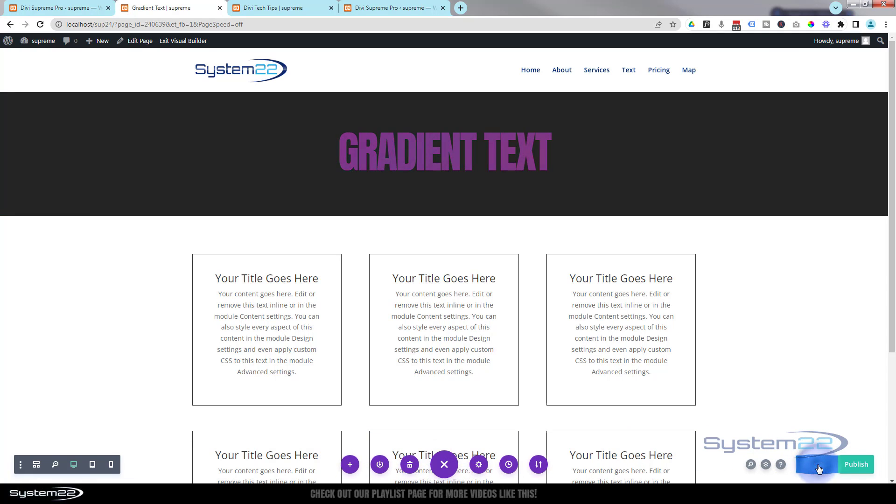
{"action": "left_click", "coordinate": [177, 42]}
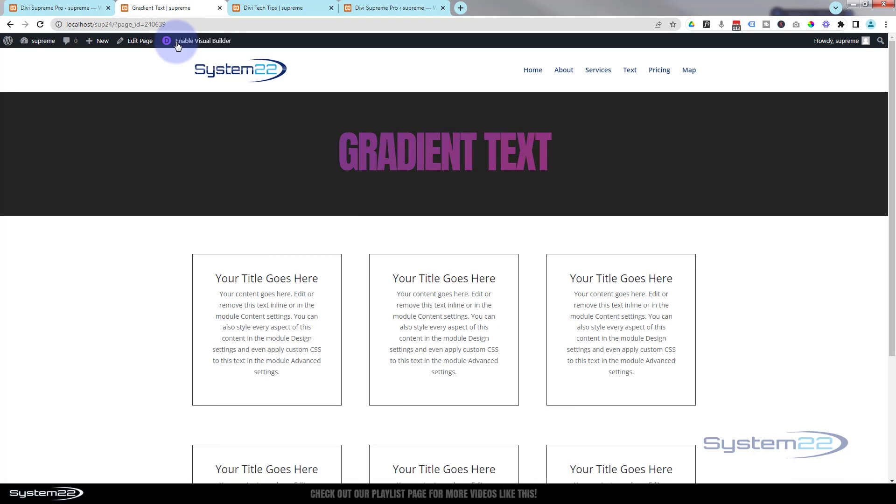
{"action": "left_click", "coordinate": [176, 42]}
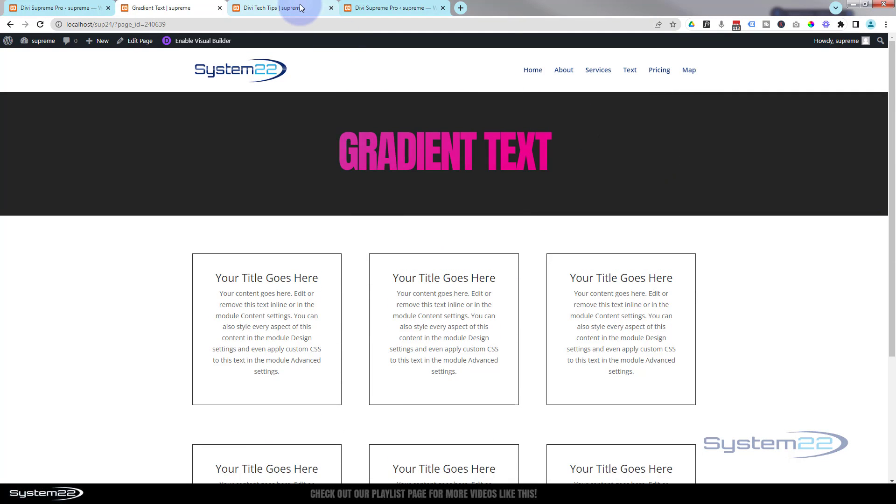
Step: Reload the live Divi Tech Tips page to trigger the Contact Us popup, then close it
{"action": "left_click", "coordinate": [280, 8]}
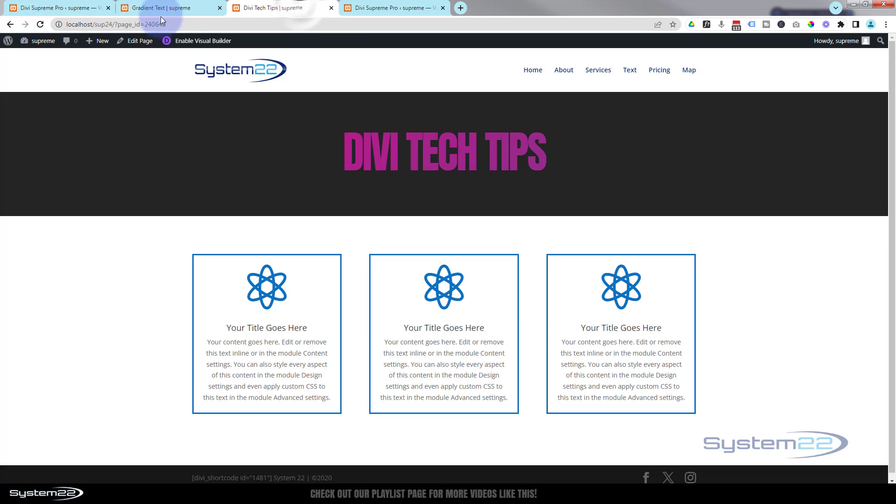
{"action": "left_click", "coordinate": [41, 24]}
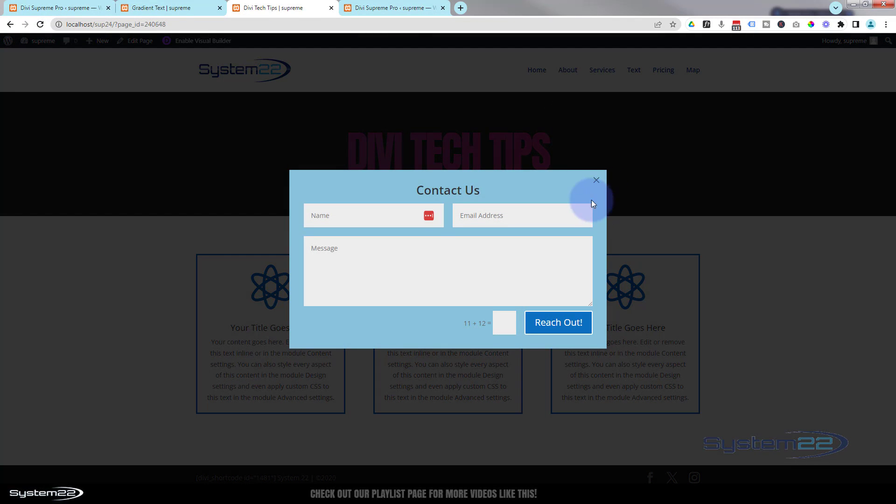
{"action": "left_click", "coordinate": [598, 181]}
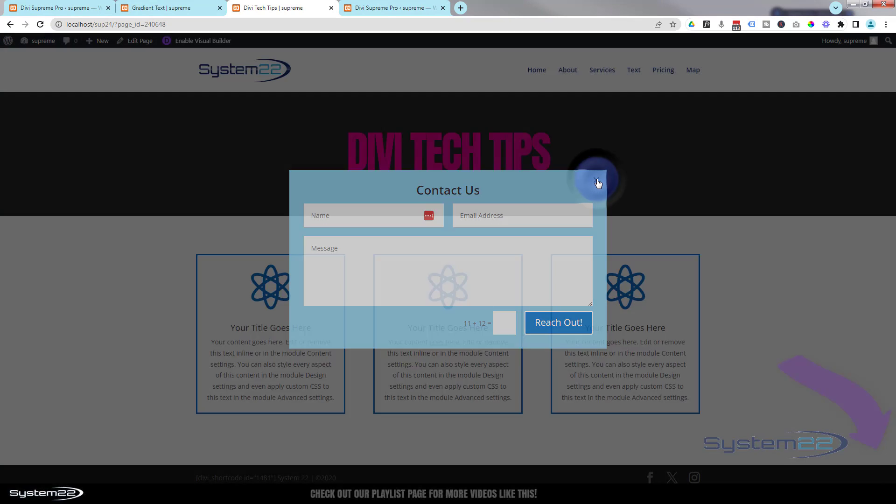